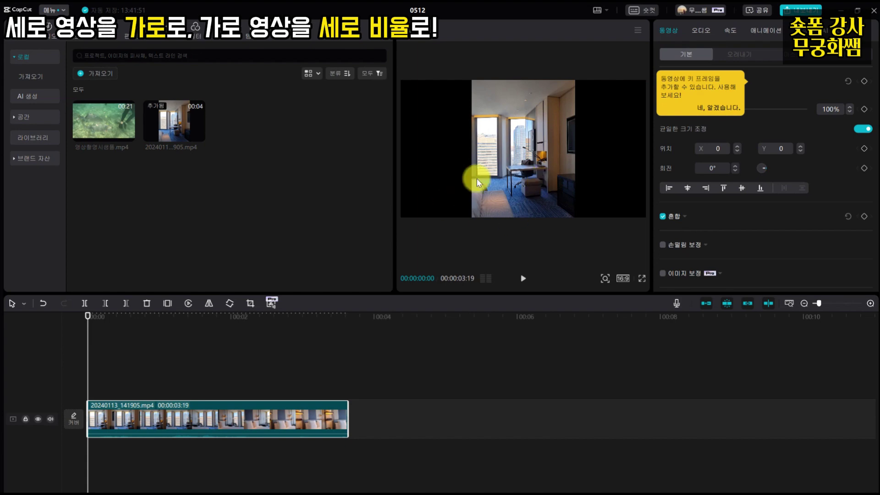
# Step: Try scaling the vertical clip to 267%, play part of it to check the crop, and restore the scale to 100%
pyautogui.click(506, 138)
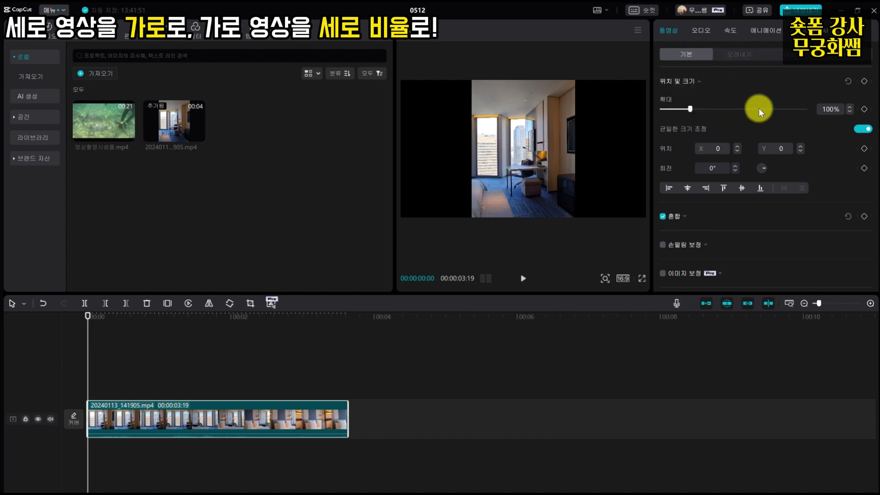
pyautogui.scroll(-5, 792, 230)
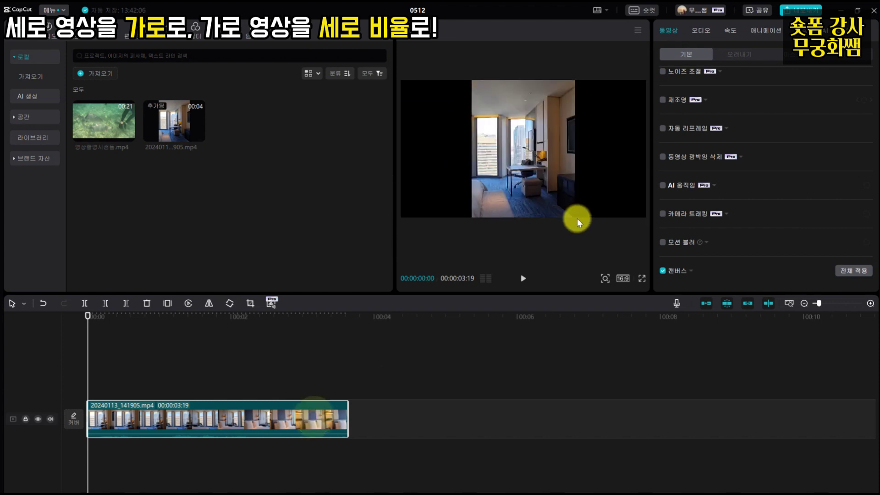
pyautogui.scroll(5, 689, 109)
pyautogui.moveTo(689, 109); pyautogui.dragTo(739, 112)
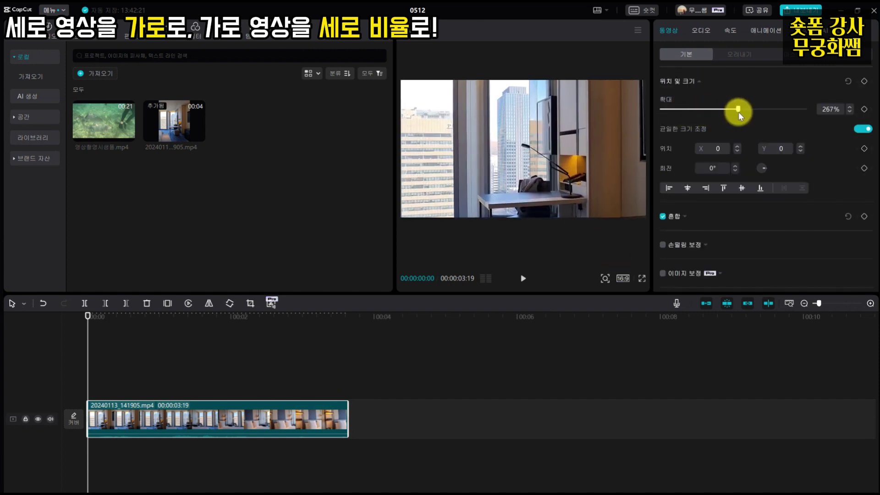
pyautogui.click(523, 280)
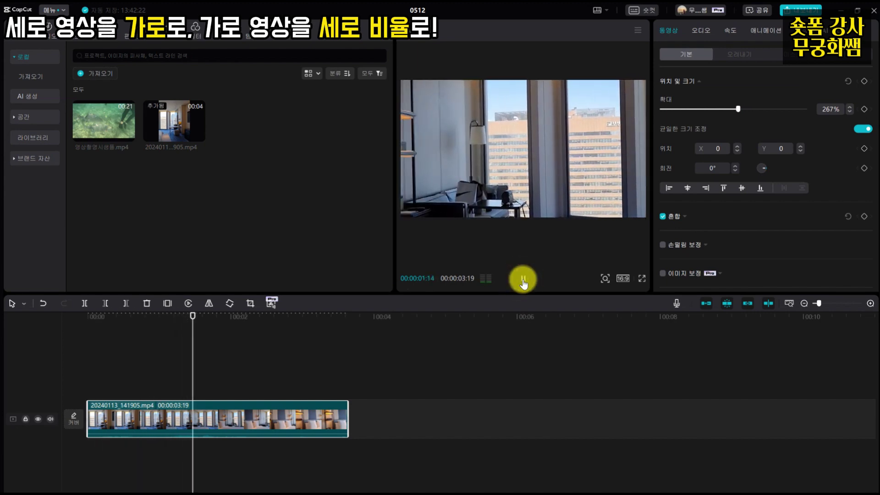
pyautogui.click(523, 279)
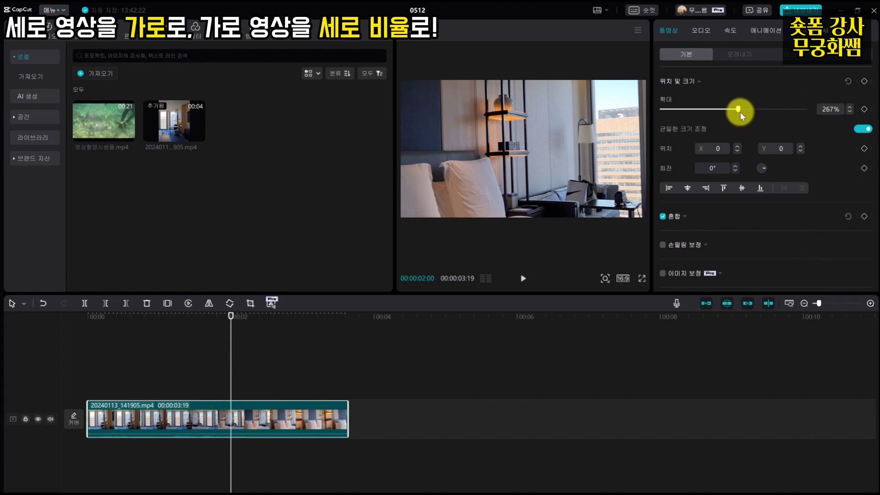
pyautogui.moveTo(739, 110); pyautogui.dragTo(690, 112)
# Step: Set the clip's canvas background to blur (흐리게) and apply the second blur level
pyautogui.scroll(-10, 811, 241)
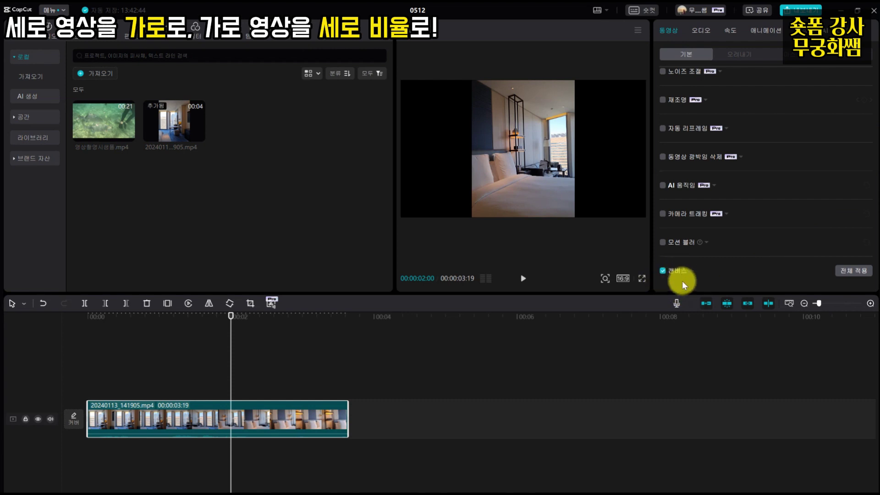
pyautogui.click(690, 272)
pyautogui.scroll(-1, 692, 277)
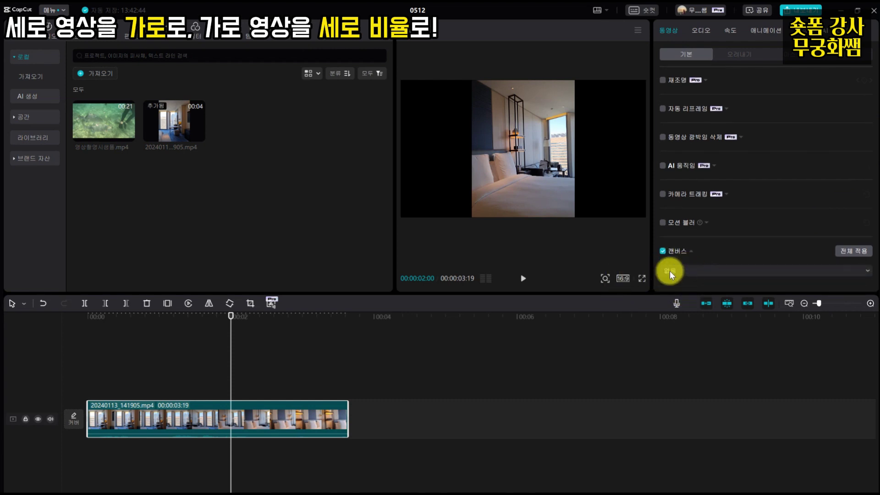
pyautogui.click(674, 273)
pyautogui.click(681, 304)
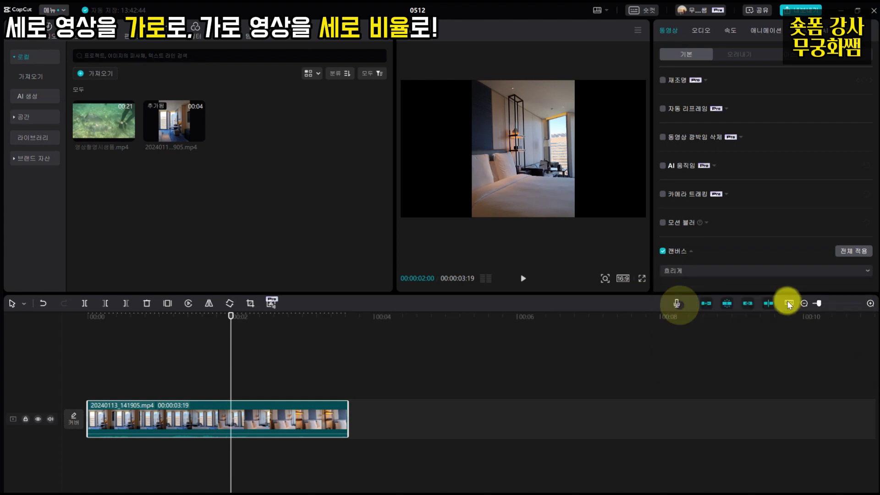
pyautogui.scroll(-2, 775, 243)
pyautogui.click(715, 253)
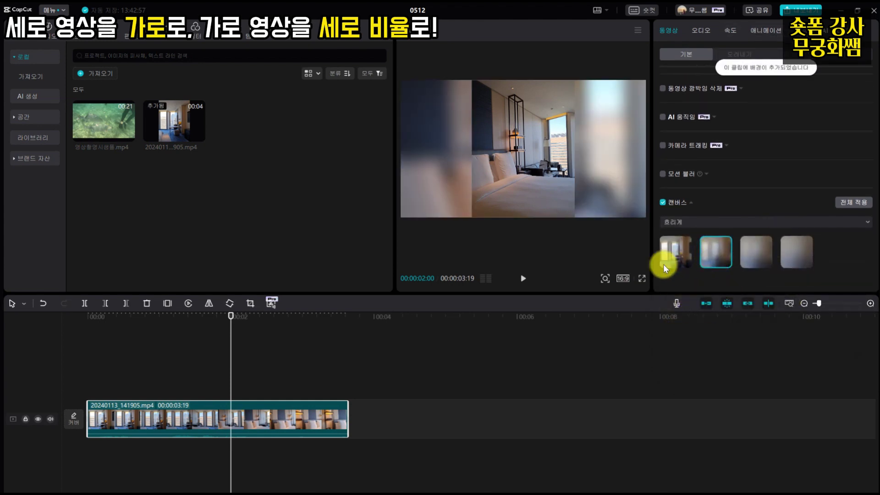
# Step: Compare the four blur levels for the canvas background and apply the third one
pyautogui.click(666, 260)
pyautogui.click(715, 263)
pyautogui.click(759, 257)
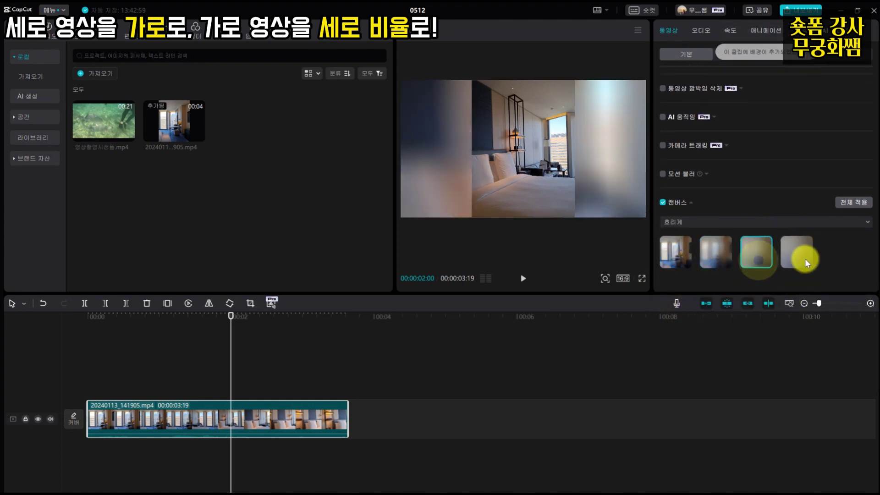
pyautogui.click(805, 258)
pyautogui.click(681, 260)
pyautogui.click(799, 257)
pyautogui.click(758, 257)
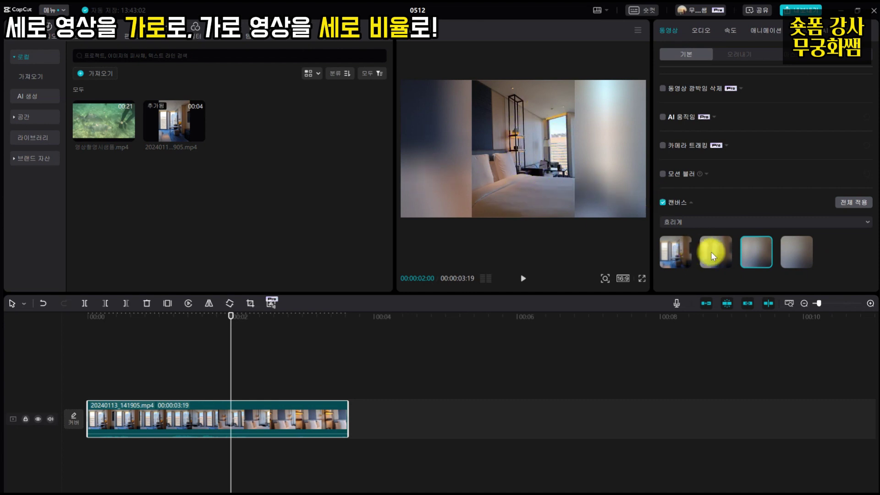
# Step: Switch the canvas background to color (색상), apply light gray, and browse the rest of the color palette
pyautogui.click(703, 222)
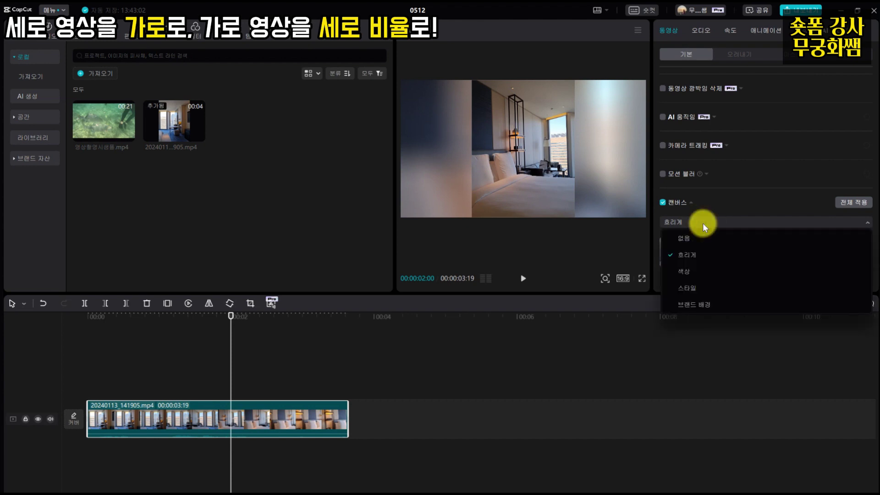
pyautogui.click(683, 273)
pyautogui.click(704, 248)
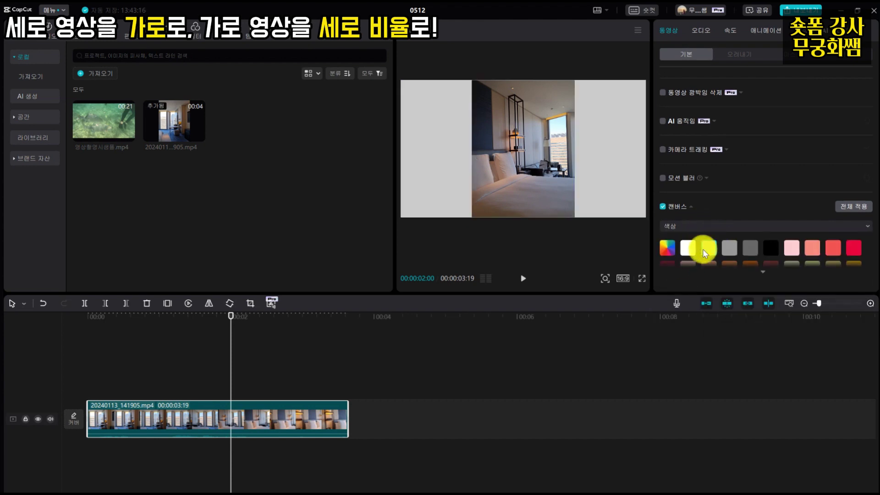
pyautogui.scroll(-5, 741, 240)
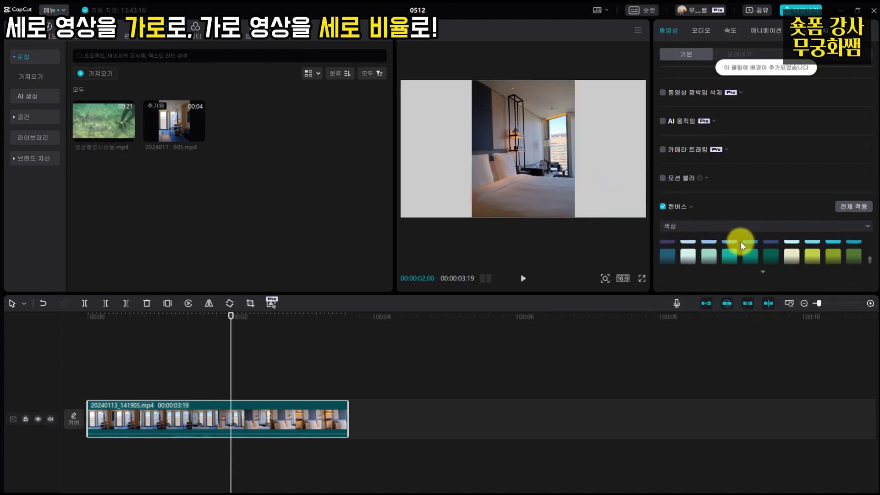
pyautogui.scroll(-2, 741, 250)
pyautogui.scroll(8, 741, 250)
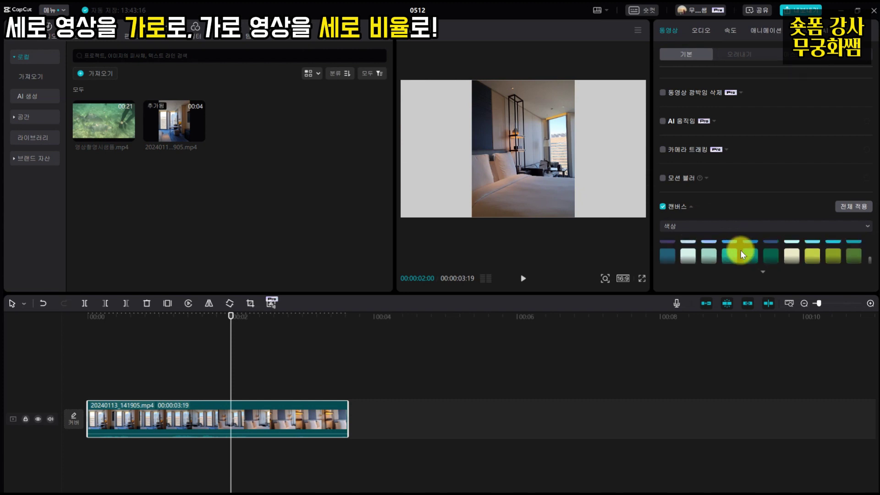
pyautogui.scroll(-5, 736, 252)
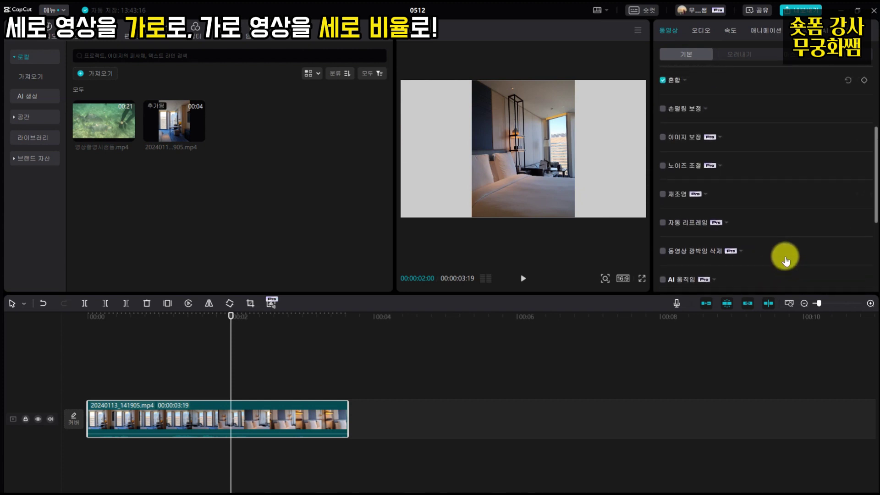
# Step: Switch the canvas background to style (스타일) and apply the red bokeh pattern
pyautogui.click(686, 227)
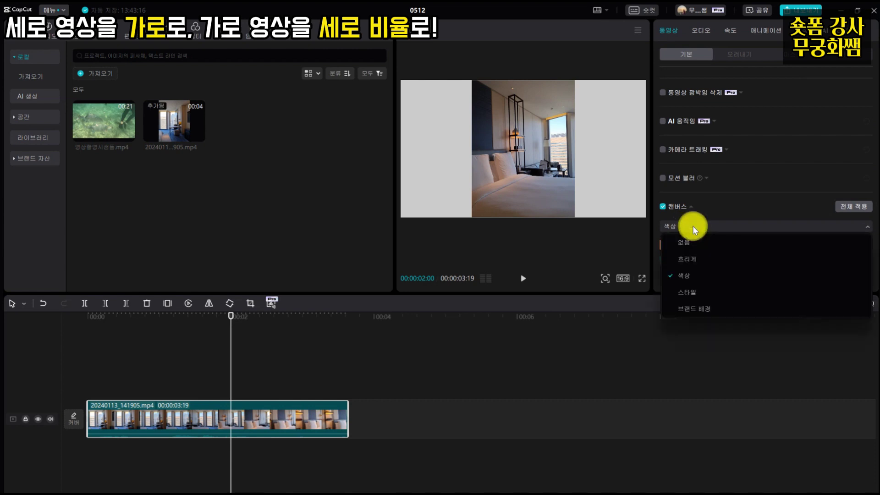
pyautogui.click(680, 296)
pyautogui.scroll(-1, 747, 287)
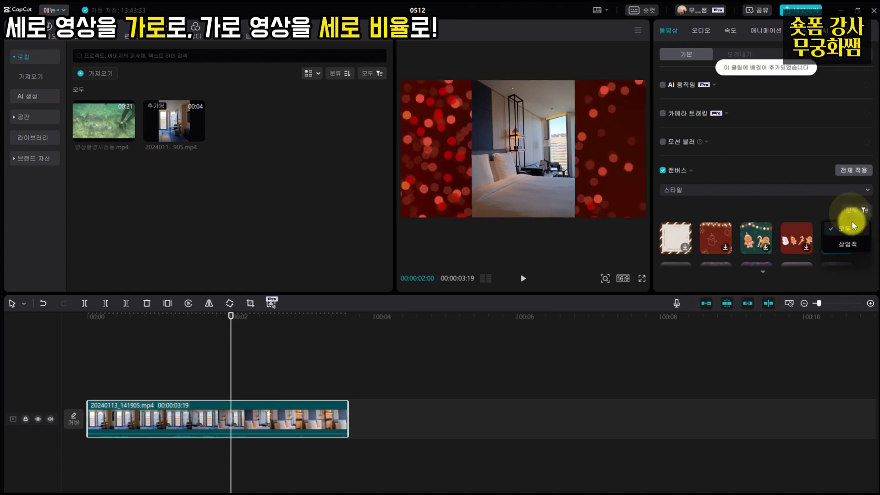
pyautogui.moveTo(869, 228); pyautogui.dragTo(865, 269)
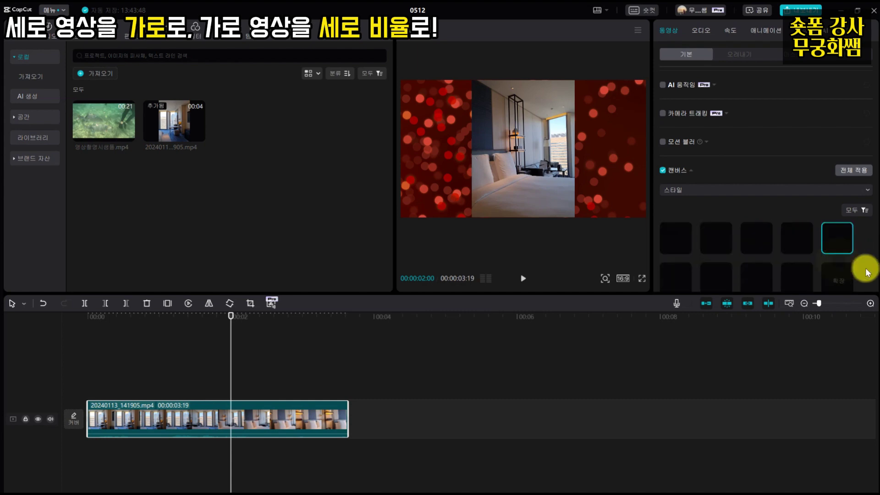
# Step: Try the pastel pink, purple and pink glitter canvas styles, and apply the dark green patterned one
pyautogui.click(797, 279)
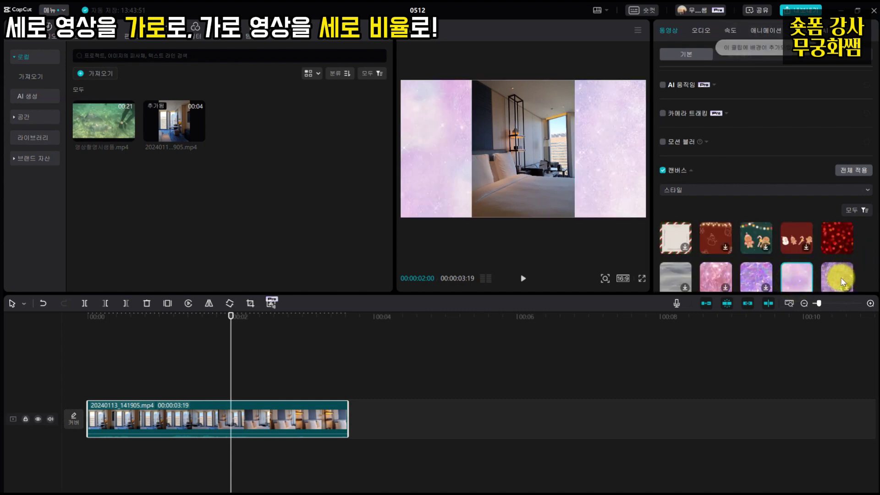
pyautogui.click(838, 277)
pyautogui.click(718, 280)
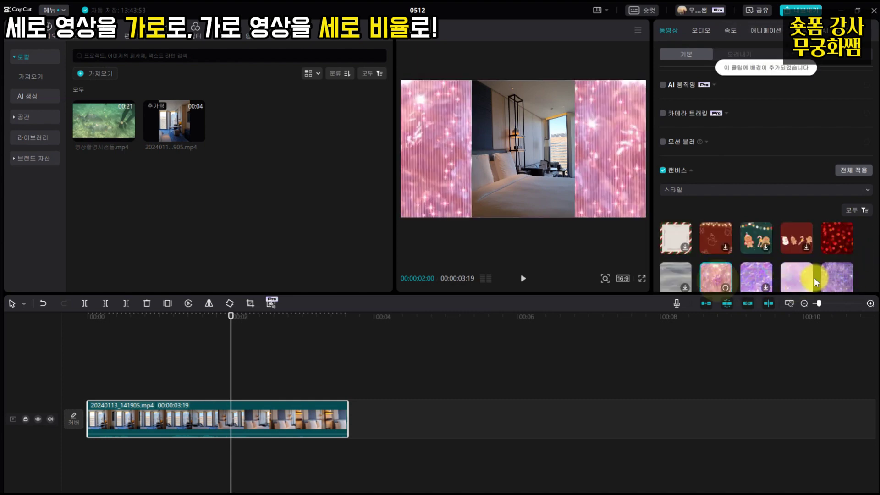
pyautogui.scroll(-4, 814, 277)
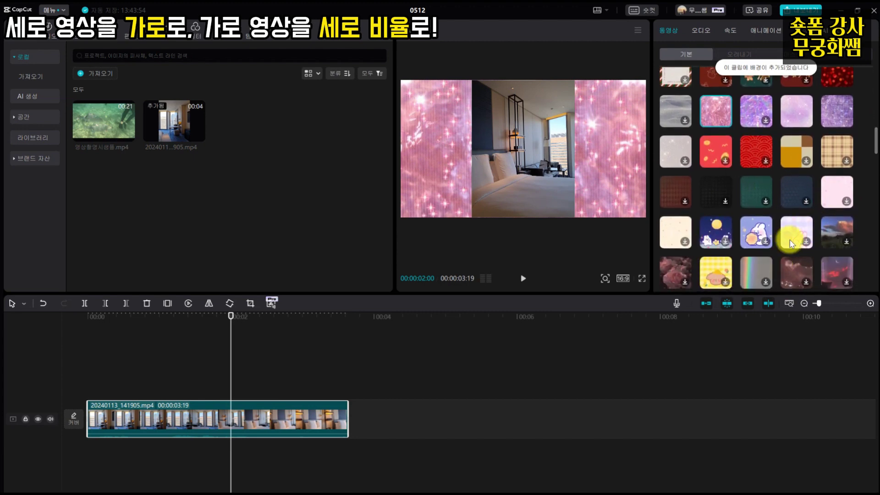
pyautogui.click(750, 199)
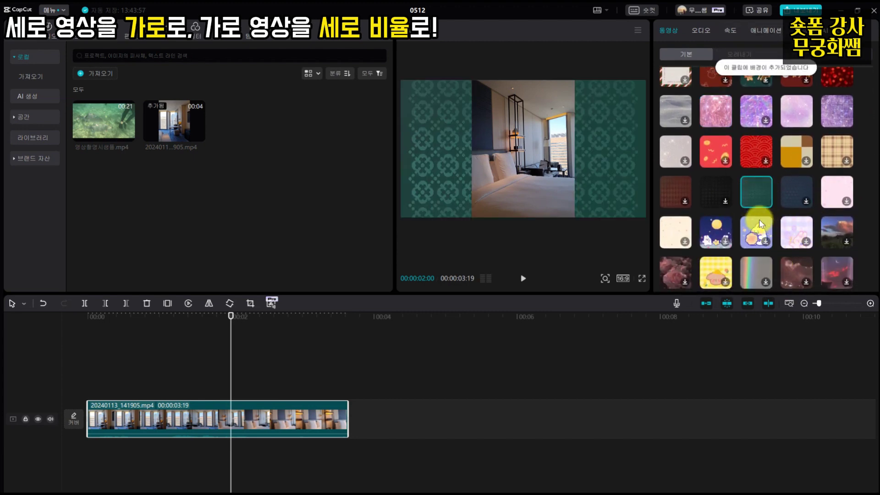
# Step: Return the playhead to the start of the timeline and turn off the clip's canvas (캔버스) background
pyautogui.moveTo(231, 315); pyautogui.dragTo(73, 328)
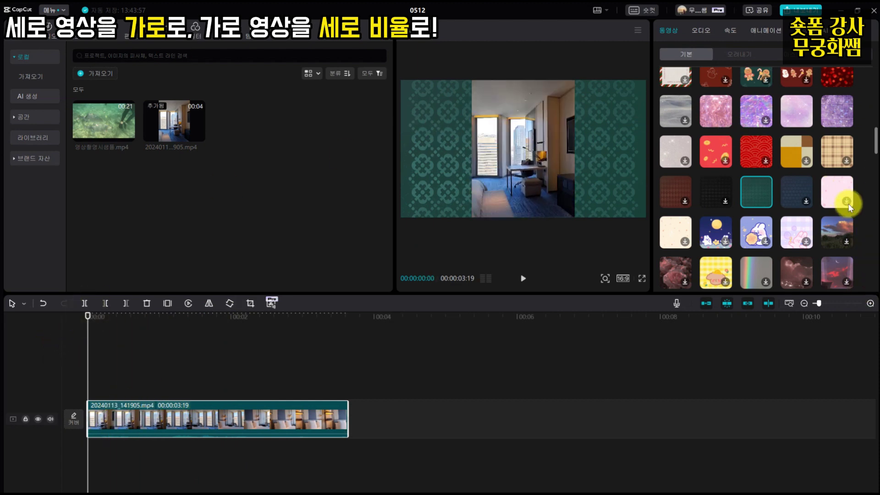
pyautogui.scroll(3, 834, 204)
pyautogui.scroll(2, 827, 204)
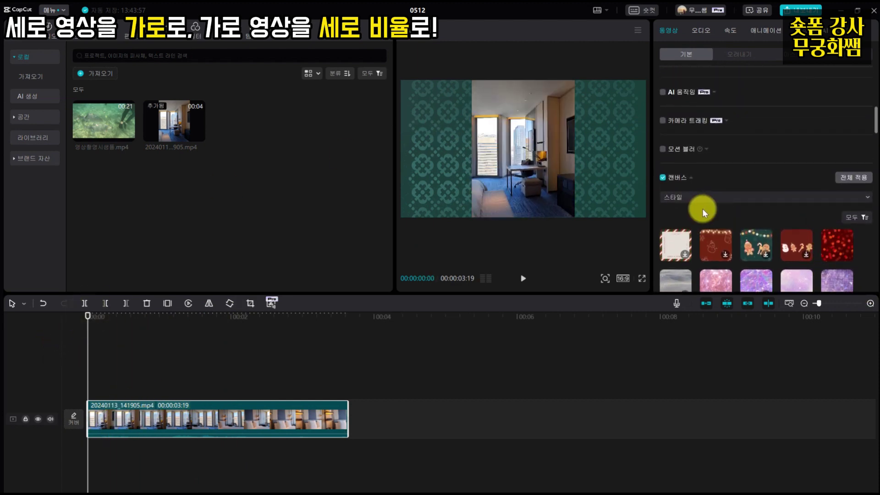
pyautogui.click(663, 178)
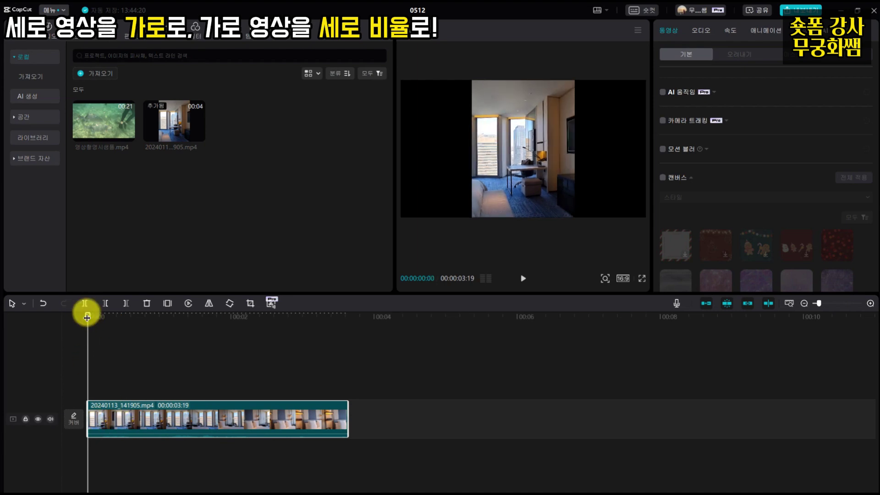
# Step: Duplicate the 20240113_141905.mp4 clip onto a track above the original, starting at the beginning of the timeline
pyautogui.hotkey('ctrl', 'c')
pyautogui.hotkey('ctrl', 'v')
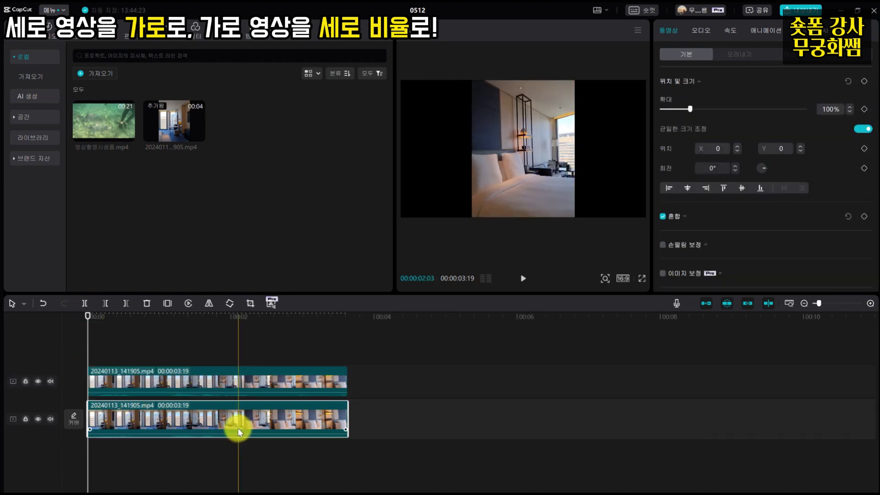
pyautogui.click(296, 373)
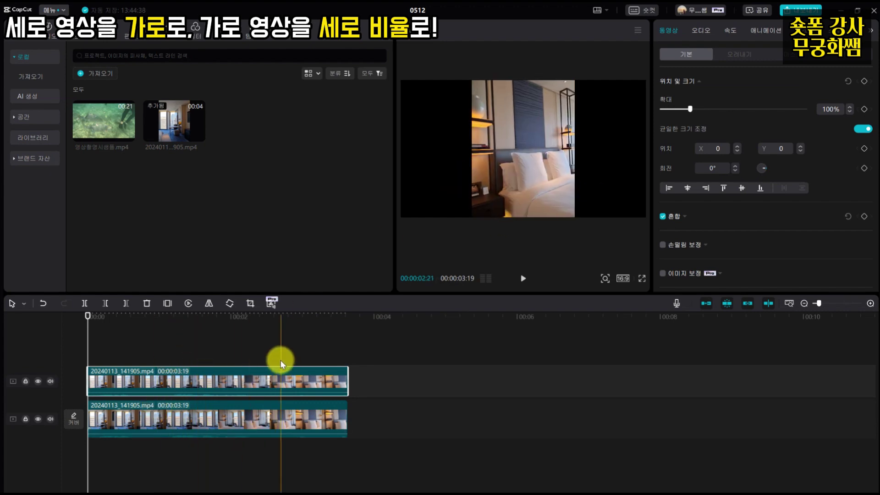
pyautogui.click(264, 337)
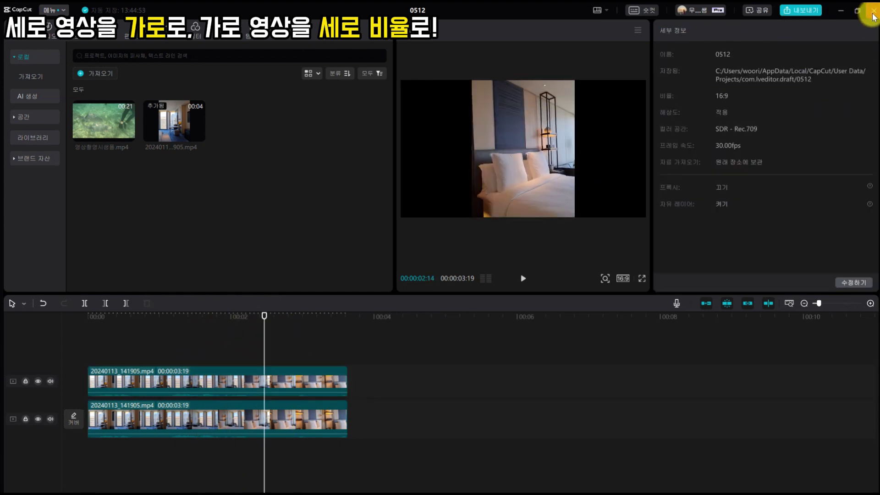
# Step: Close the project and save the editing settings with free layers (자유 레이어) turned on by default for new projects
pyautogui.click(873, 11)
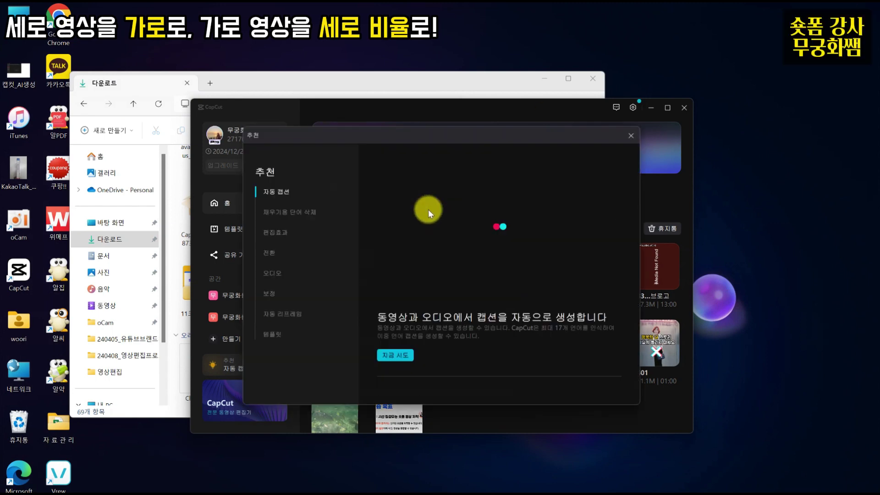
pyautogui.click(635, 133)
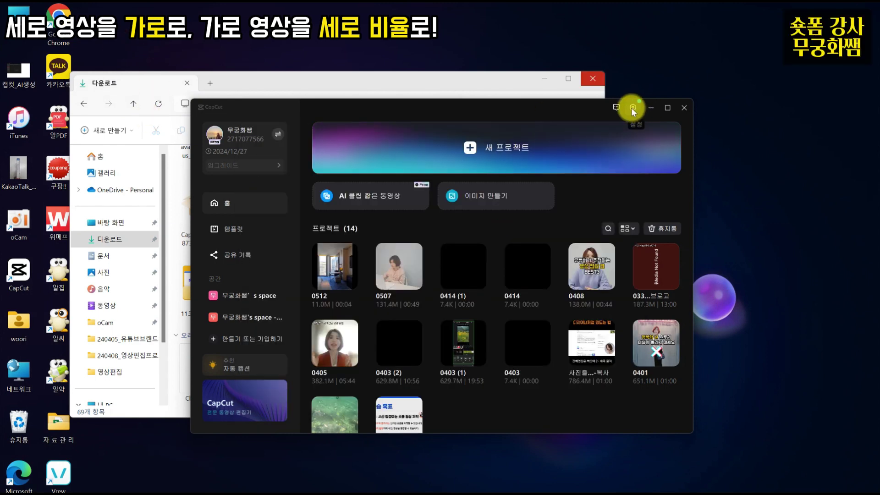
pyautogui.click(632, 108)
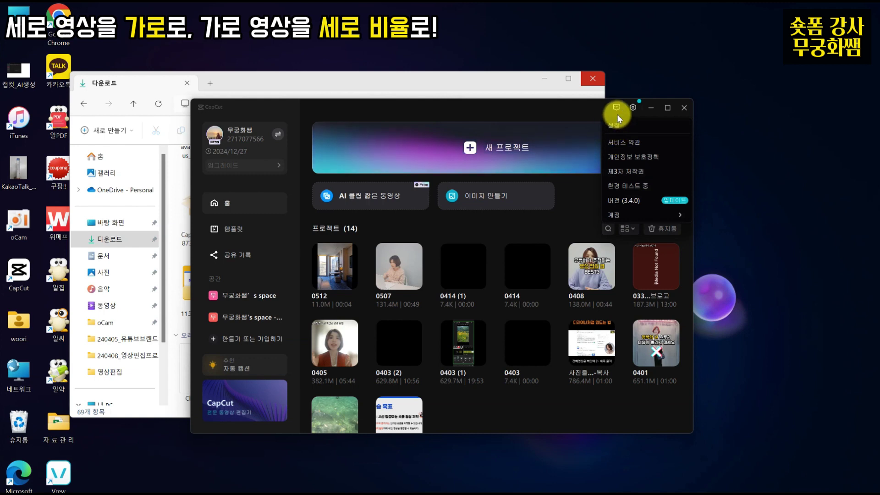
pyautogui.click(612, 127)
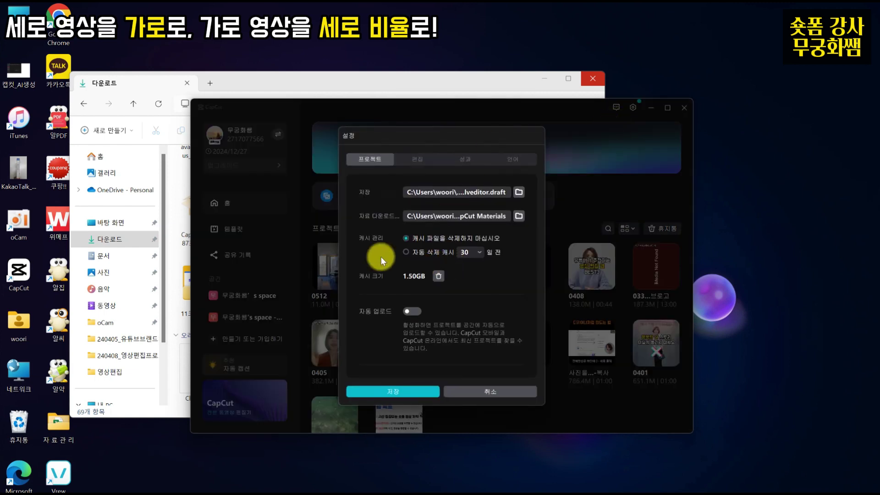
pyautogui.click(418, 158)
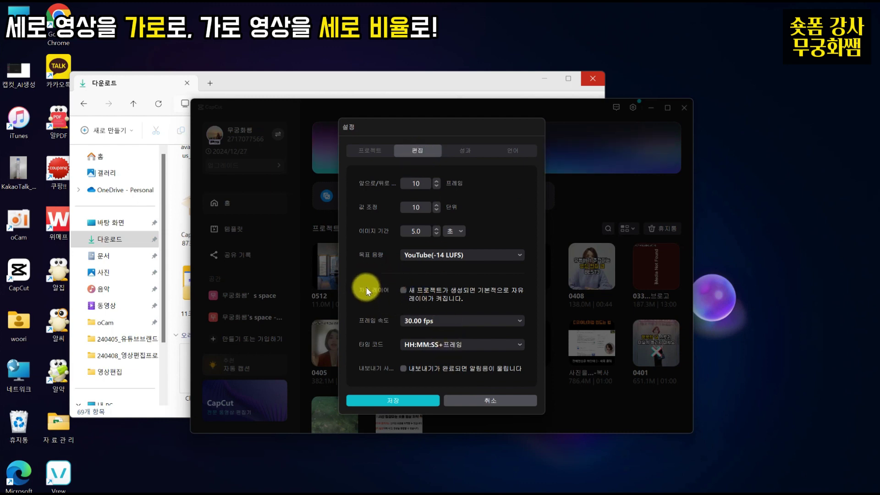
pyautogui.click(404, 291)
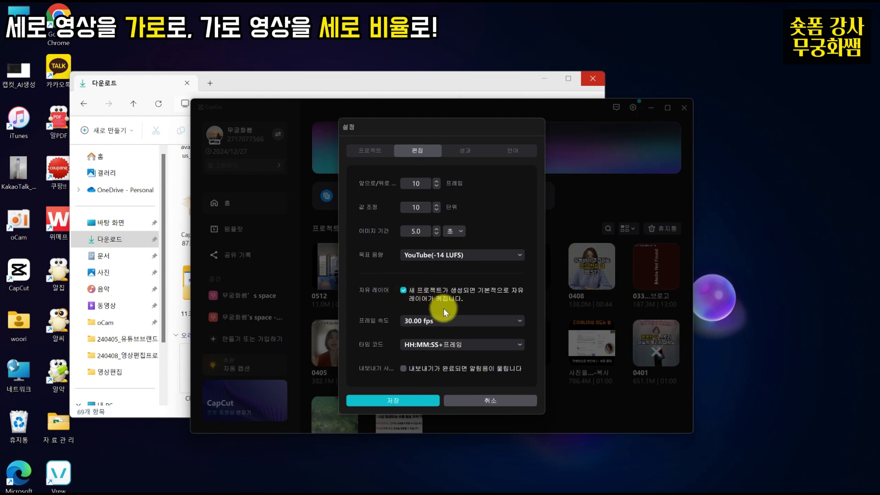
pyautogui.click(395, 401)
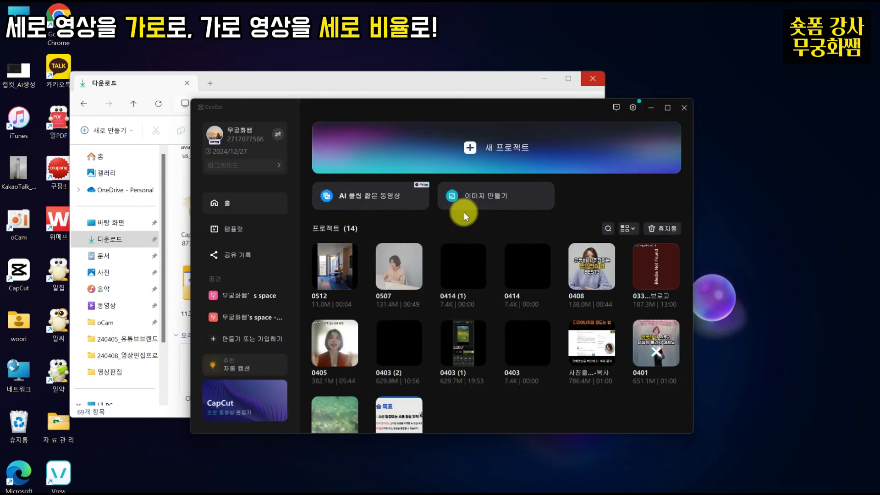
# Step: Reopen project 0512 and move the upper clip into the empty left side of the frame, at about X -1598, Y 0
pyautogui.click(331, 270)
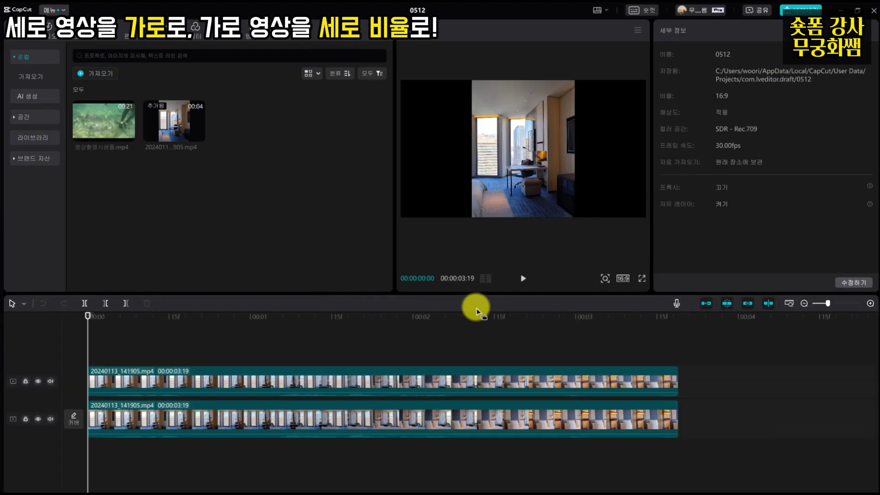
pyautogui.click(339, 383)
pyautogui.moveTo(528, 184); pyautogui.dragTo(427, 179)
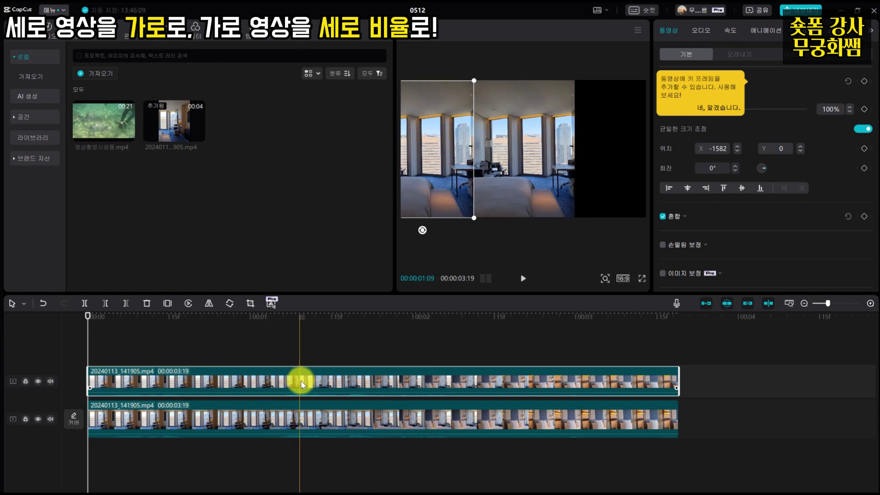
pyautogui.click(523, 166)
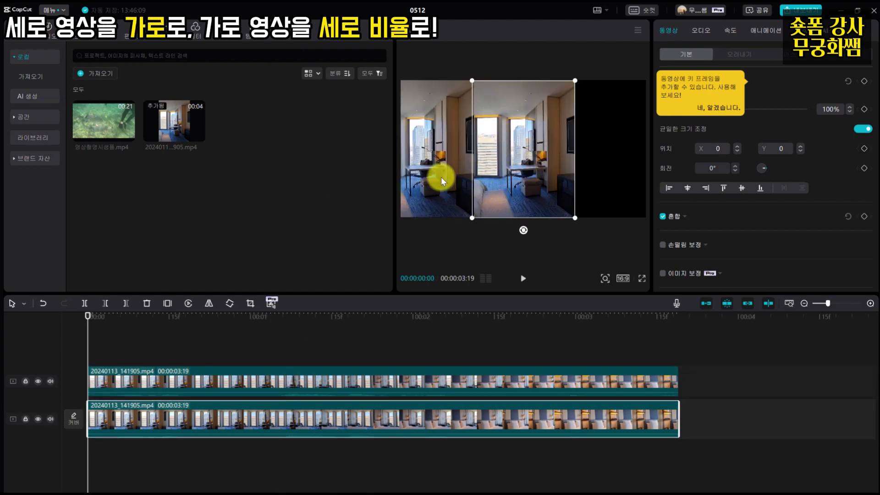
pyautogui.click(421, 387)
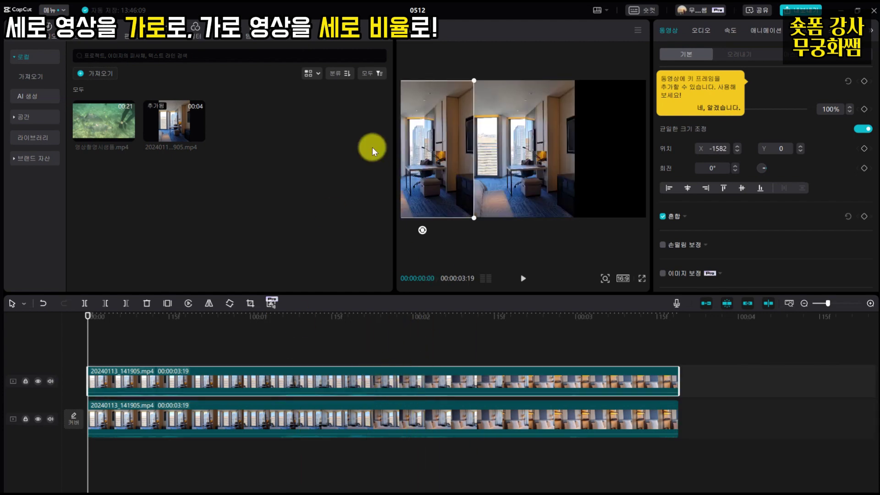
pyautogui.moveTo(446, 175)
pyautogui.mouseDown()
pyautogui.moveTo(422, 178)
pyautogui.moveTo(444, 168)
pyautogui.mouseUp()
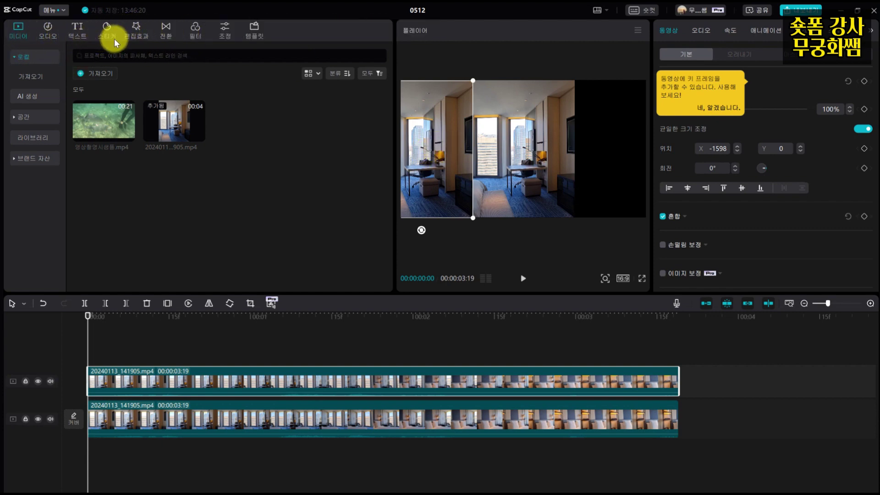
# Step: Search the video effects (동영상 효과) for 흐리게
pyautogui.click(137, 29)
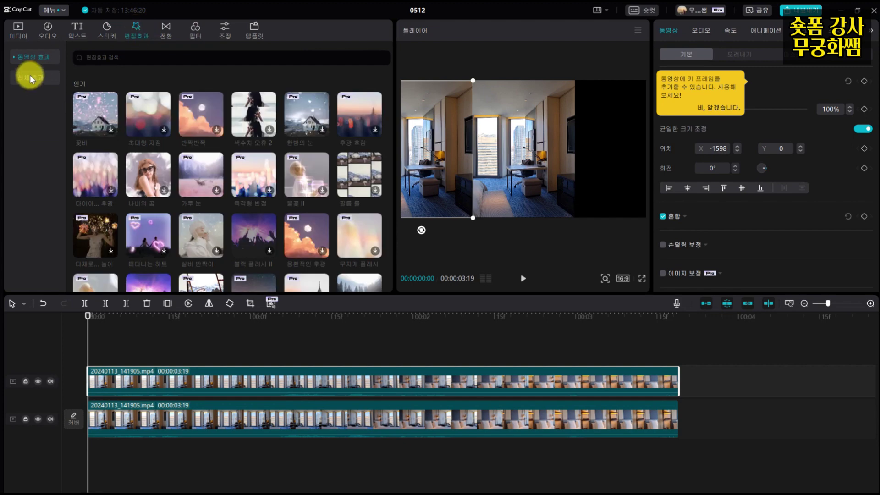
pyautogui.click(35, 57)
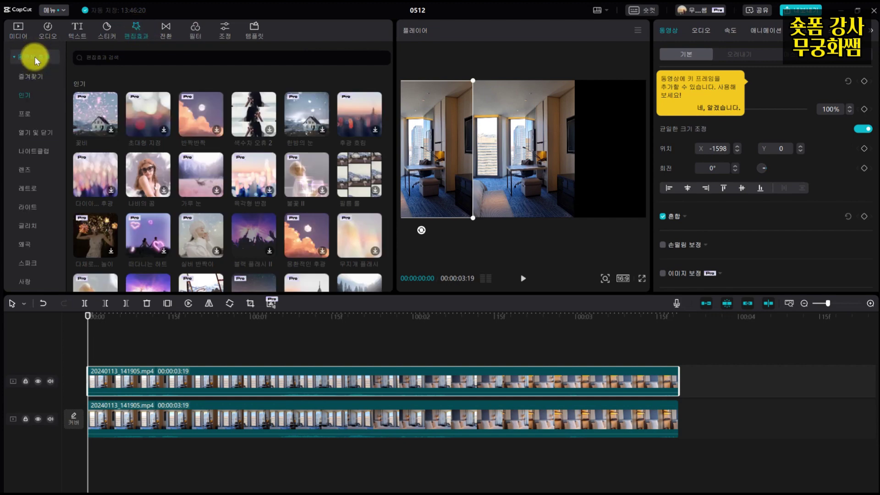
pyautogui.click(98, 55)
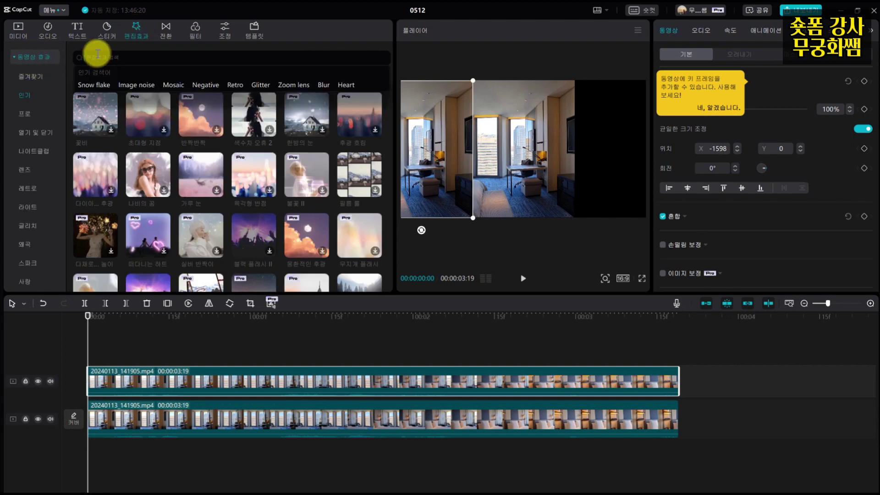
pyautogui.write('흐리게')
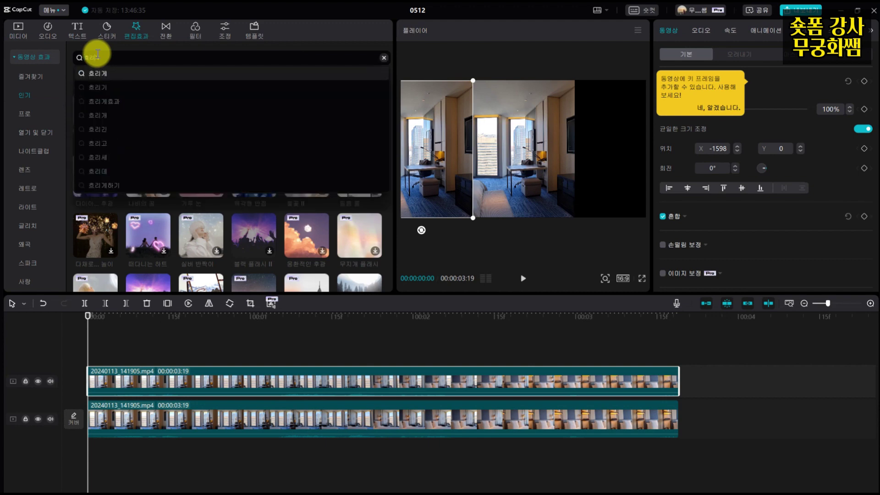
pyautogui.press('Return')
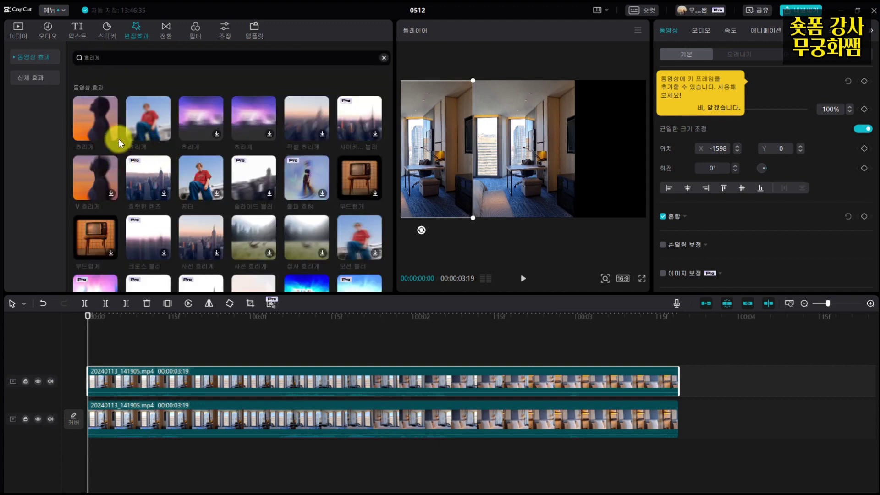
# Step: Apply the 흐리게 blur effect with the red-shirted person thumbnail to the upper clip and set its strength to 90
pyautogui.click(118, 138)
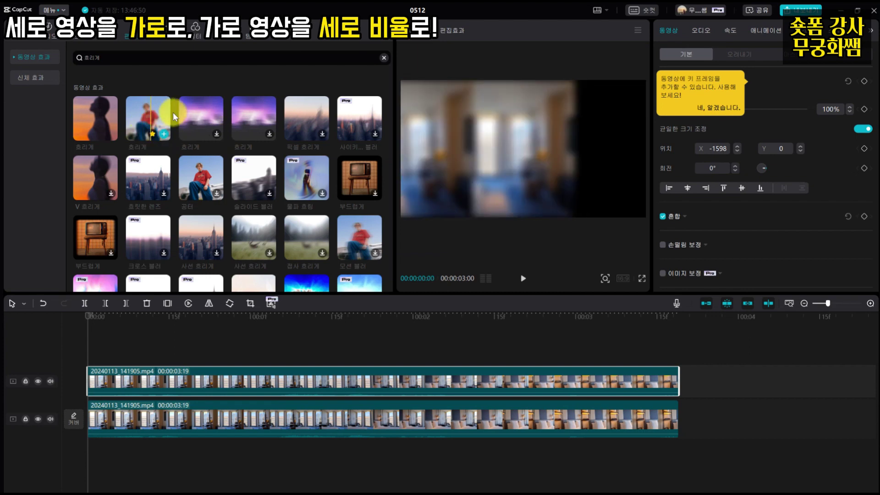
pyautogui.click(149, 125)
pyautogui.moveTo(147, 116); pyautogui.dragTo(164, 368)
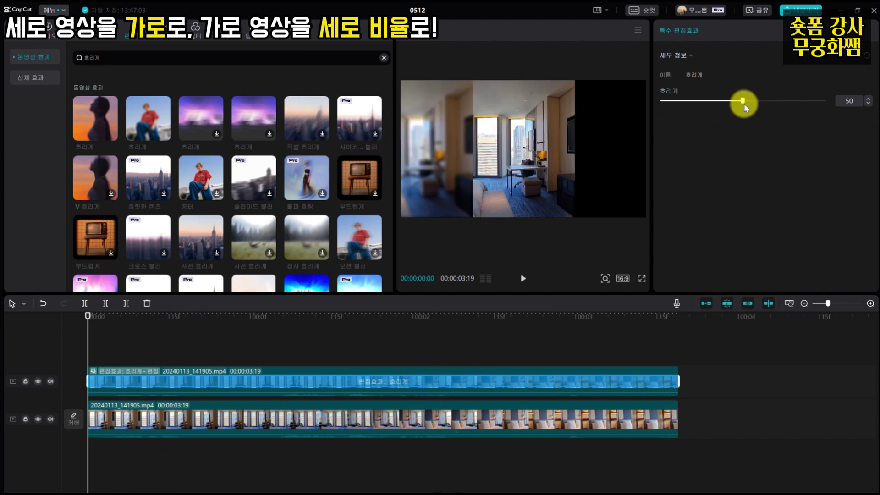
pyautogui.moveTo(740, 100); pyautogui.dragTo(805, 100)
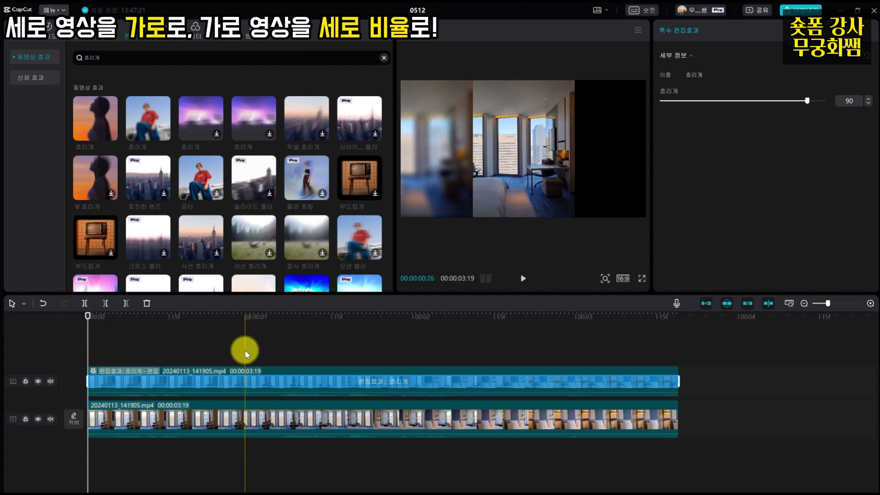
# Step: Duplicate the blurred clip onto a new track at the timeline start and move the copy to the frame's empty right side
pyautogui.click(133, 338)
pyautogui.click(101, 379)
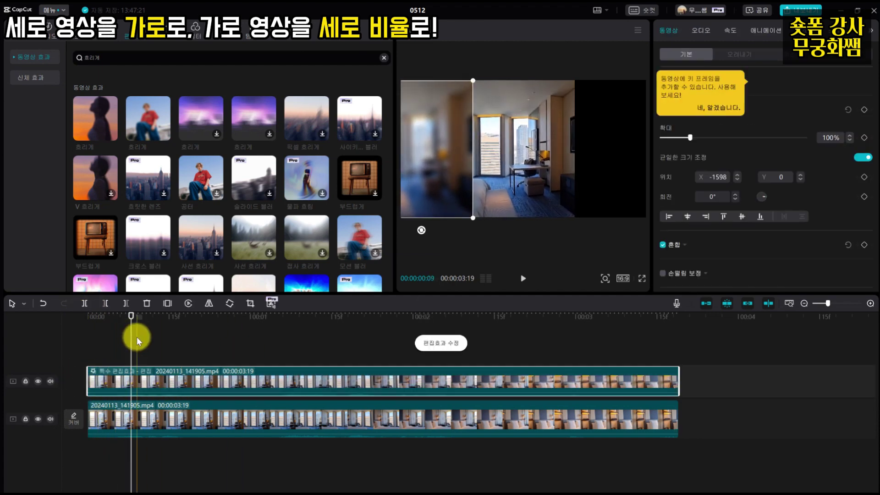
pyautogui.click(88, 315)
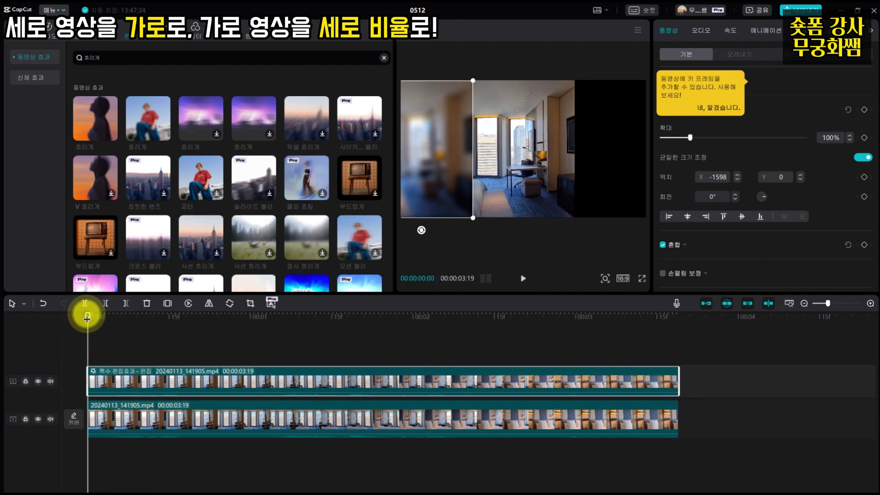
pyautogui.hotkey('ctrl', 'v')
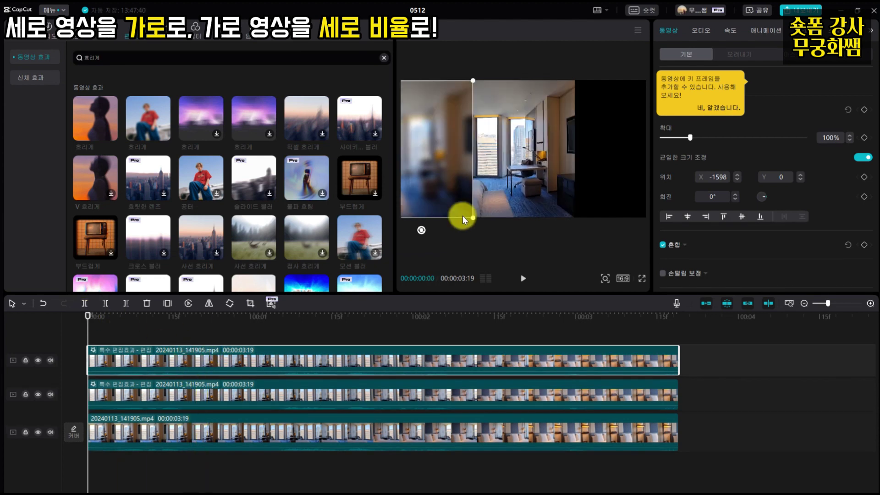
pyautogui.moveTo(443, 175); pyautogui.dragTo(650, 177)
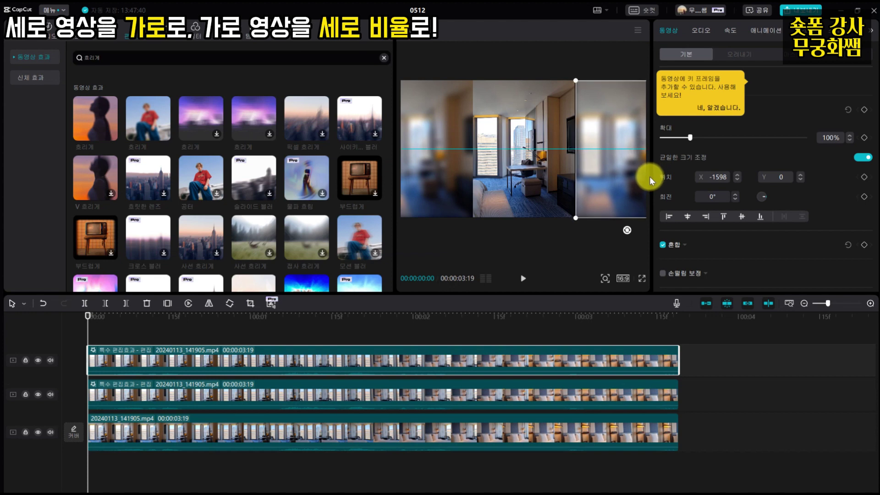
# Step: Play the composition from the beginning to check the blurred side areas
pyautogui.click(471, 322)
pyautogui.press('Home')
pyautogui.click(511, 273)
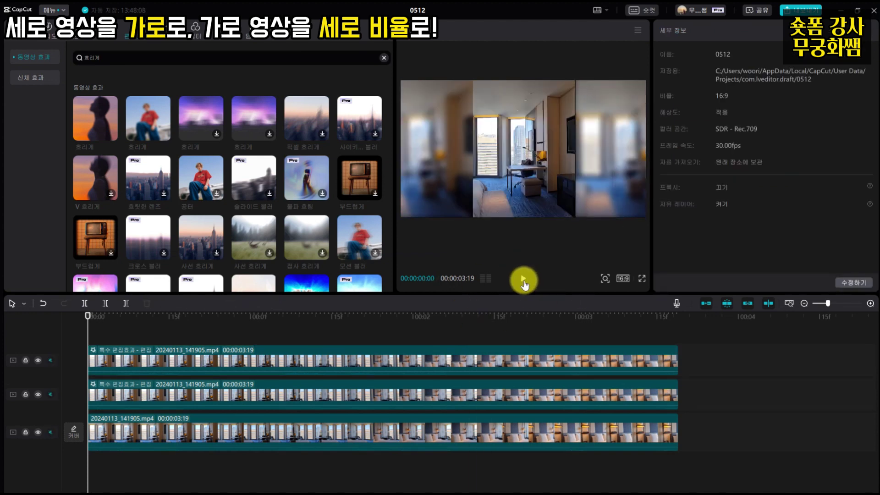
pyautogui.click(523, 279)
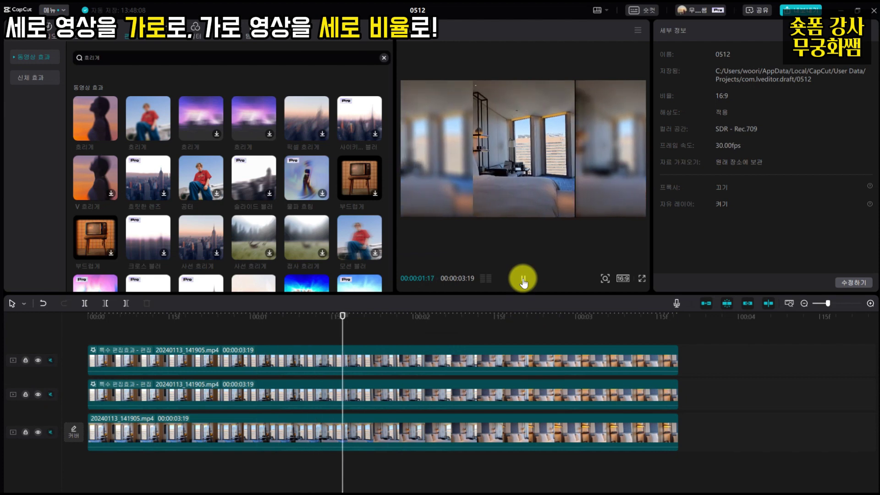
pyautogui.click(523, 280)
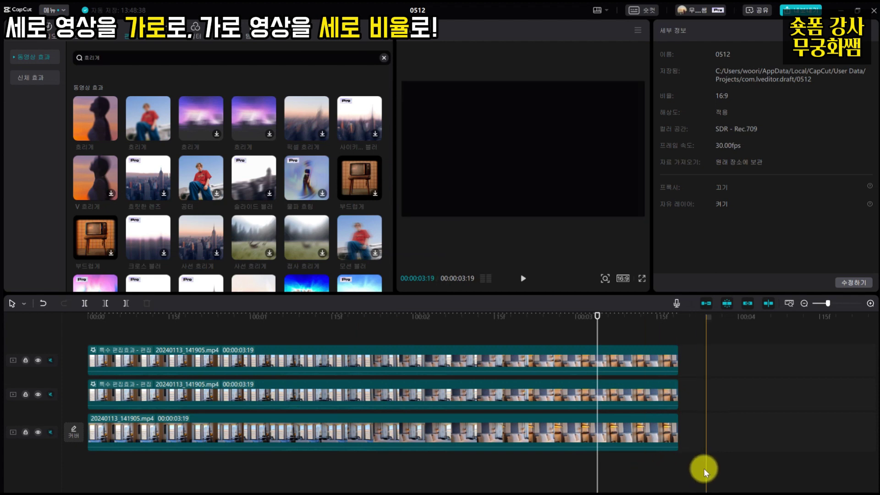
# Step: Delete all three clips from the timeline and add the underwater fish video at its start
pyautogui.moveTo(704, 467); pyautogui.dragTo(130, 326)
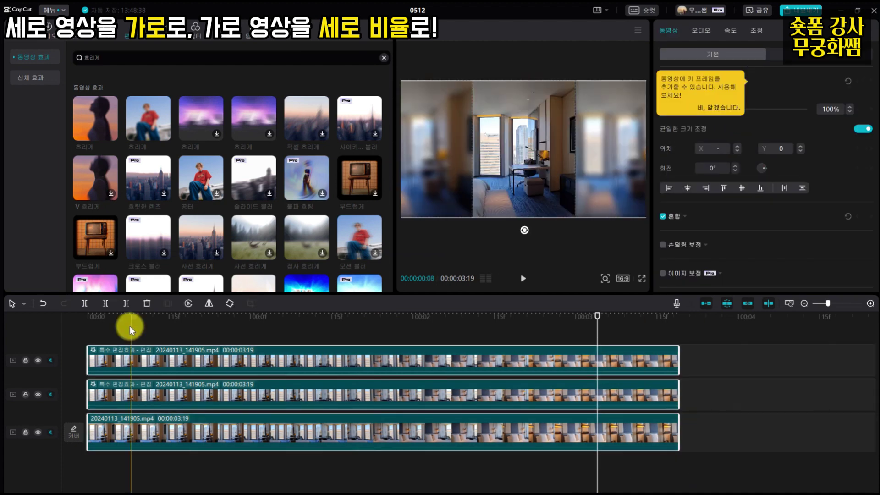
pyautogui.press('Delete')
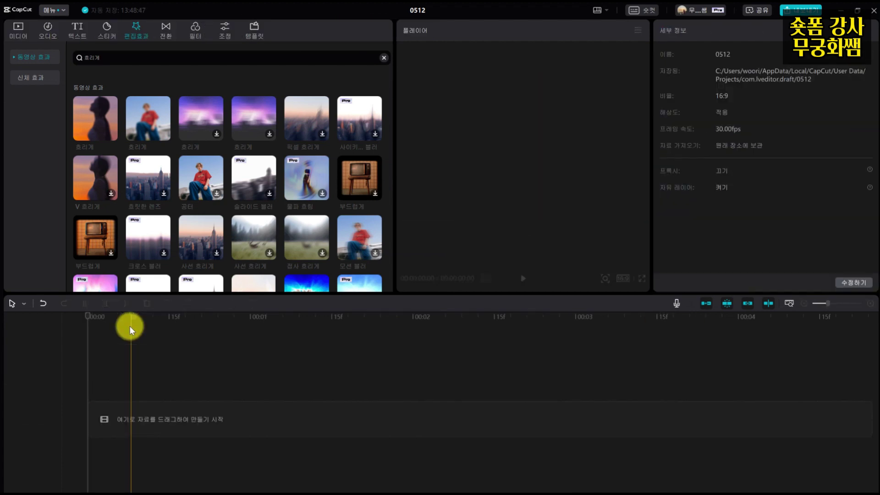
pyautogui.click(17, 37)
pyautogui.moveTo(102, 122); pyautogui.dragTo(87, 414)
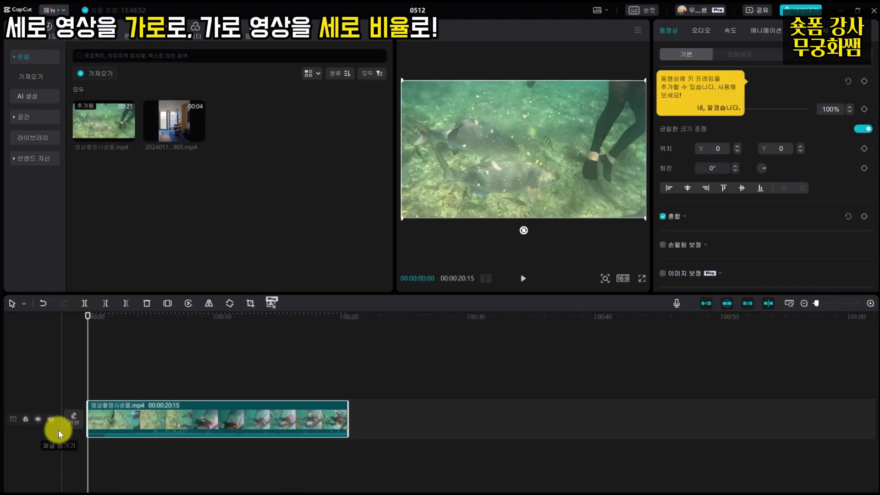
# Step: Mute the underwater video's track and set the project's aspect ratio to 9:16
pyautogui.click(51, 419)
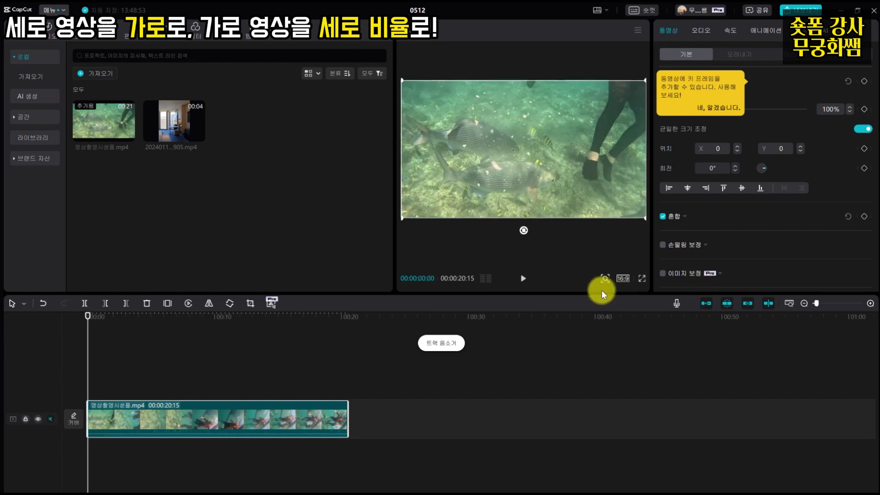
pyautogui.click(625, 279)
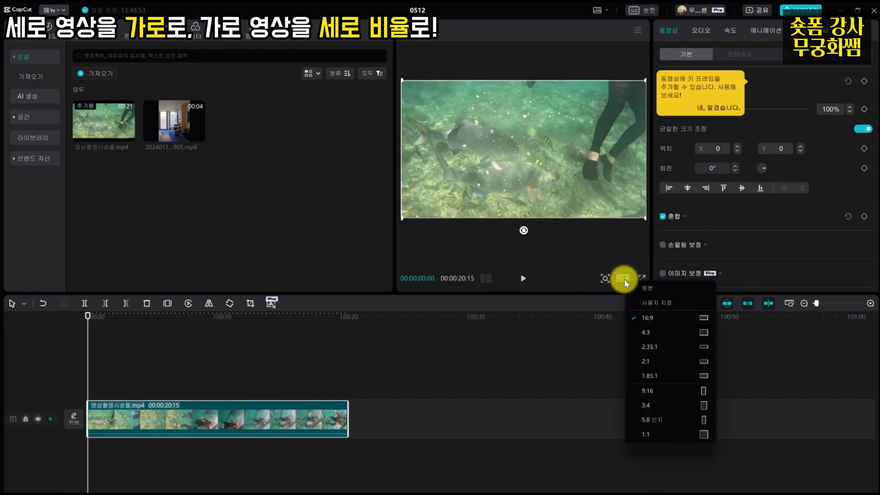
pyautogui.click(647, 392)
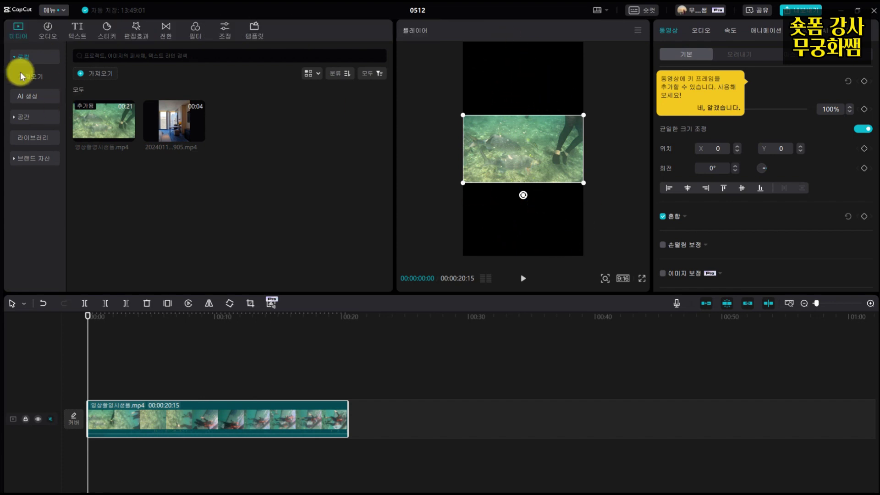
# Step: Add a two-line text template reading "바닷가에서" and "아이들과 함께" above the video and play it from the start
pyautogui.click(78, 33)
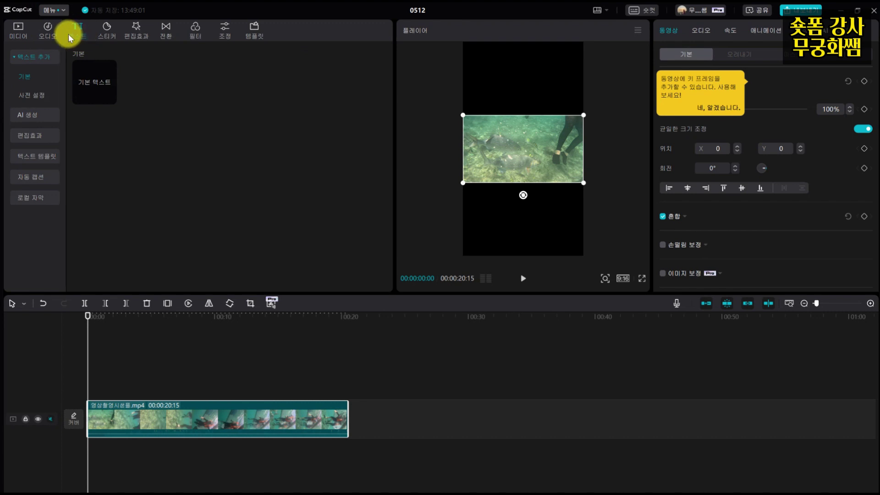
pyautogui.click(29, 156)
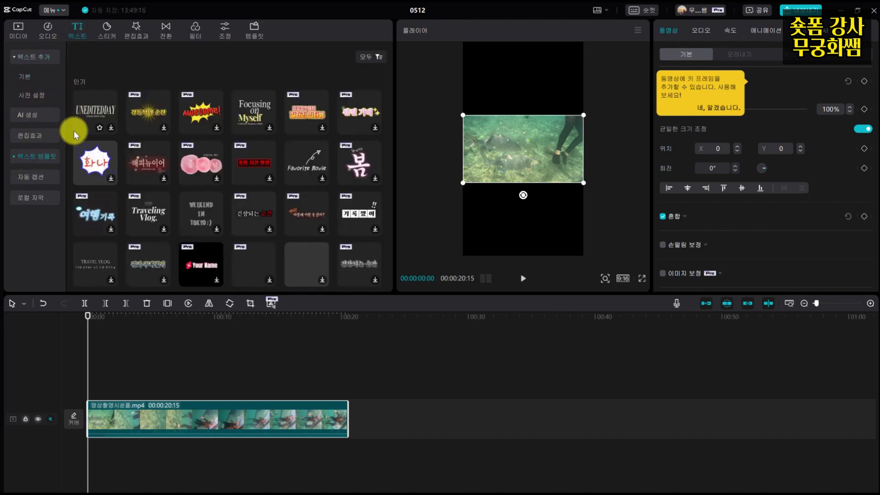
pyautogui.click(111, 129)
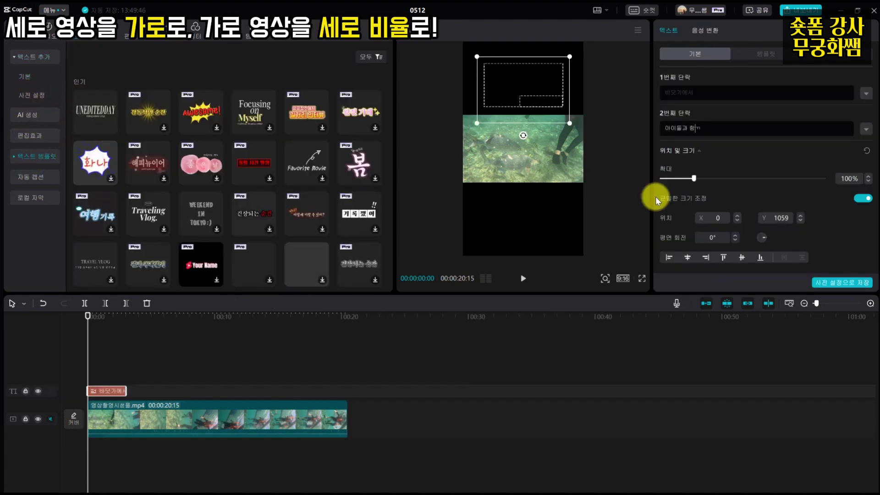
pyautogui.click(525, 284)
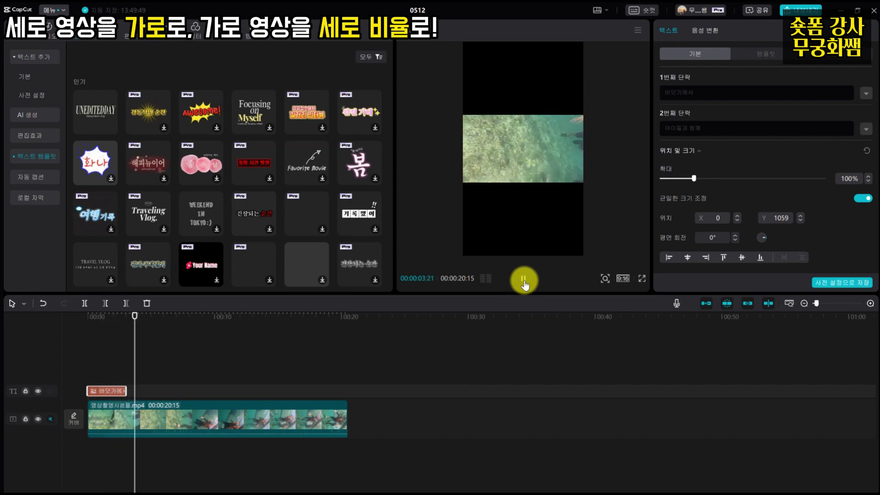
pyautogui.moveTo(136, 315); pyautogui.dragTo(70, 319)
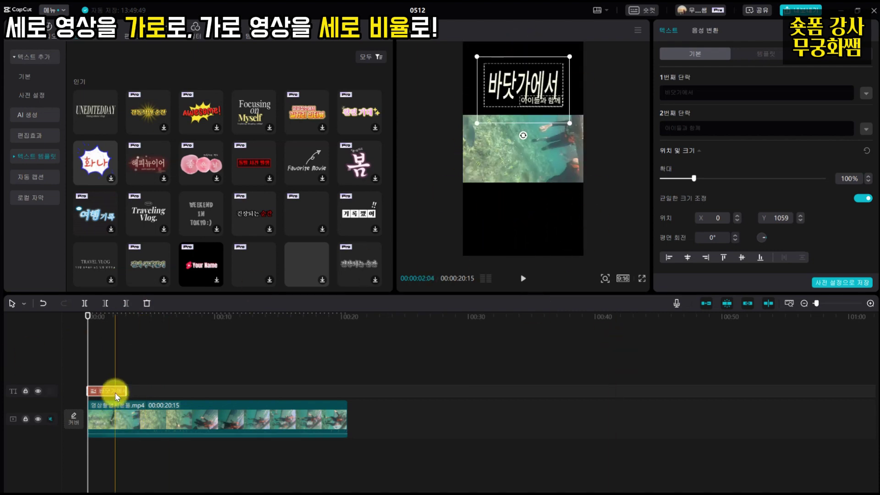
# Step: Enlarge the underwater clip to 331% to fill the vertical frame, and preview it from the beginning
pyautogui.click(193, 419)
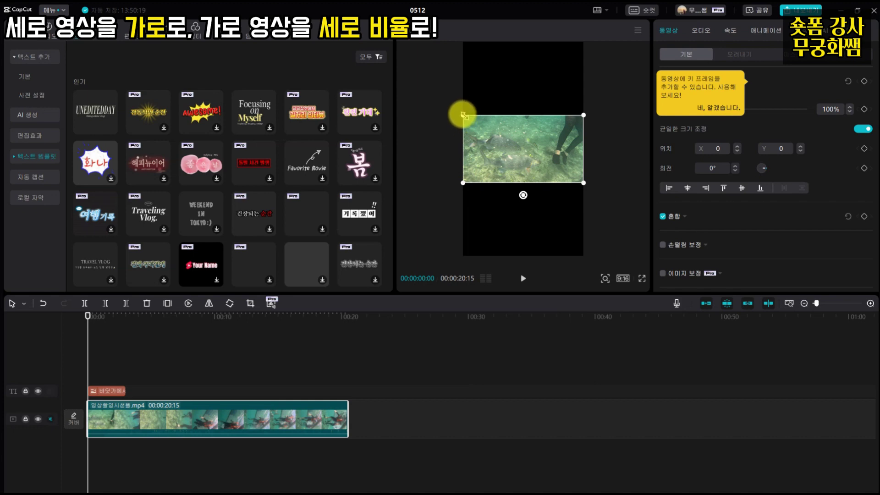
pyautogui.moveTo(464, 115); pyautogui.dragTo(270, 10)
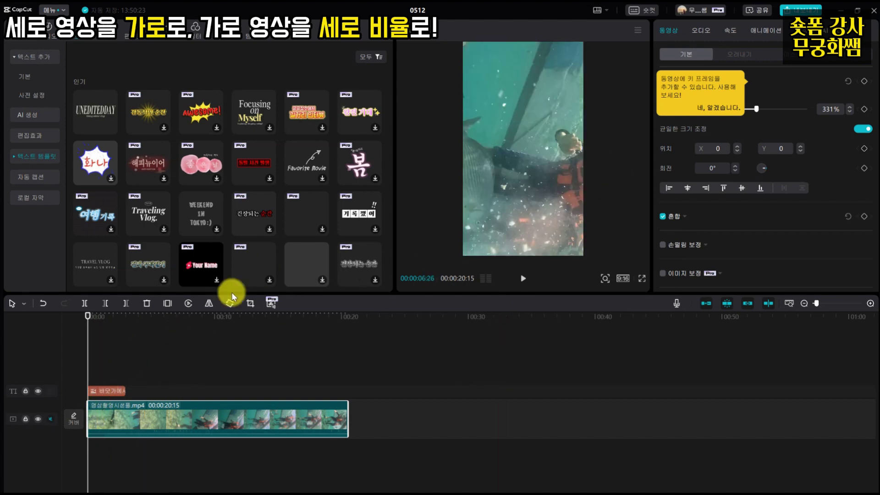
pyautogui.click(524, 288)
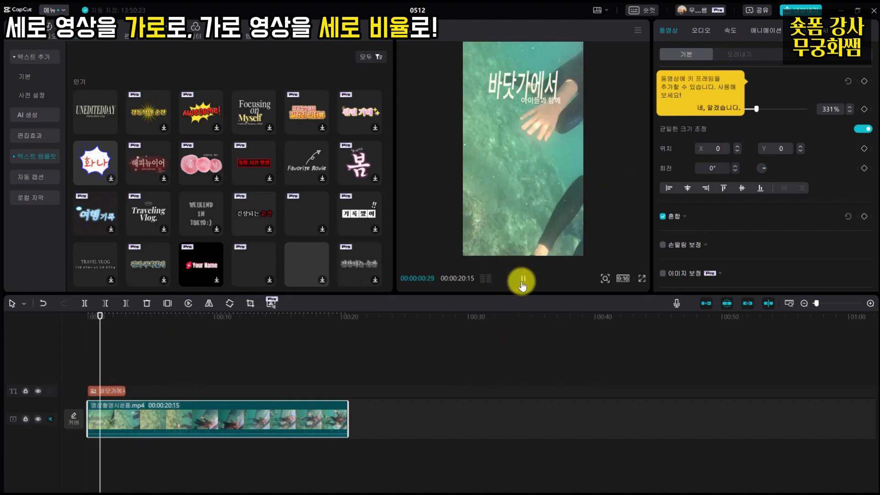
pyautogui.click(522, 284)
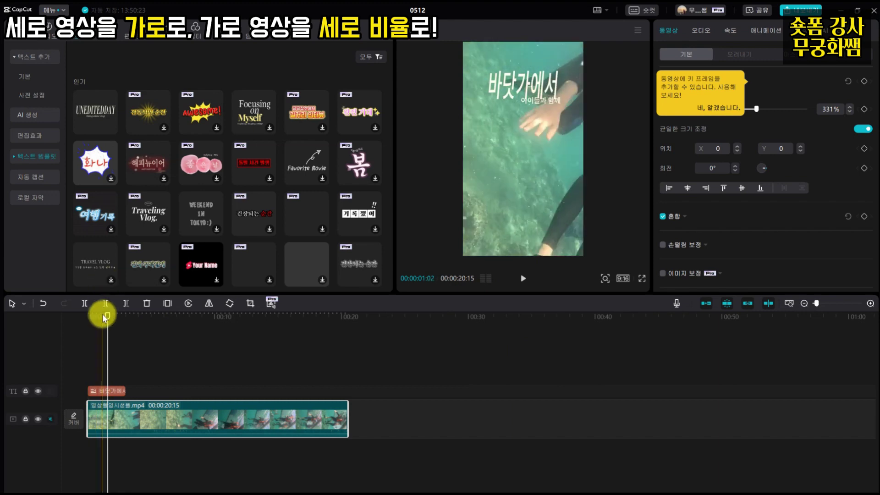
pyautogui.moveTo(108, 317); pyautogui.dragTo(88, 316)
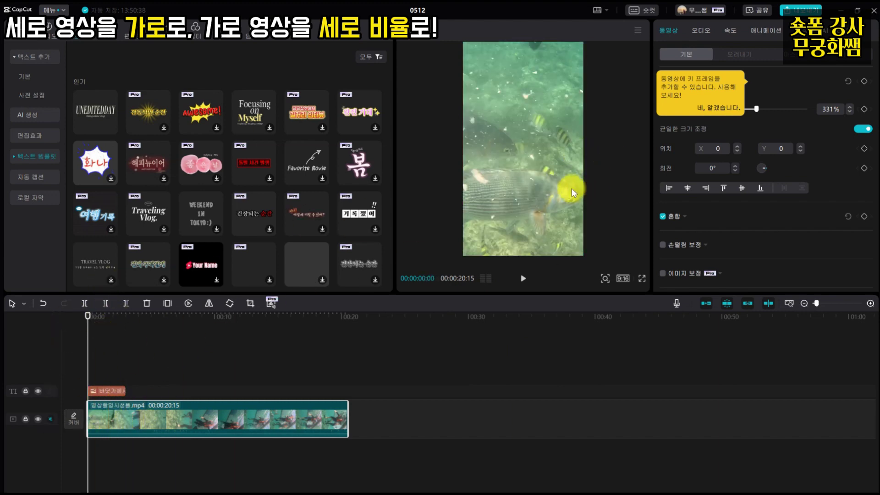
# Step: Undo the clip enlargement and delete the text template from the timeline
pyautogui.click(43, 304)
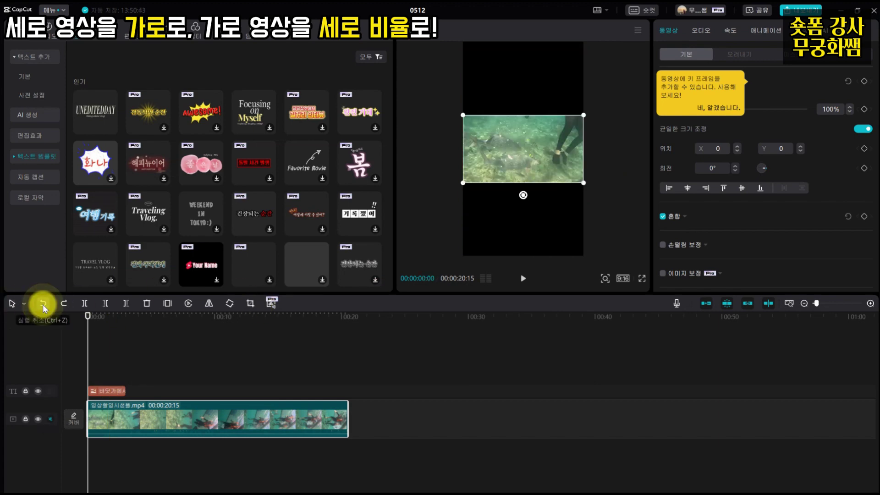
pyautogui.click(108, 392)
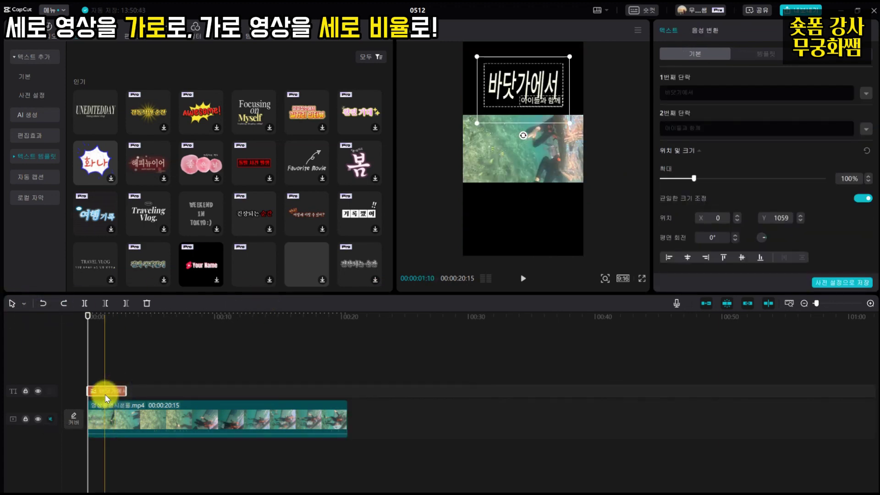
pyautogui.press('Delete')
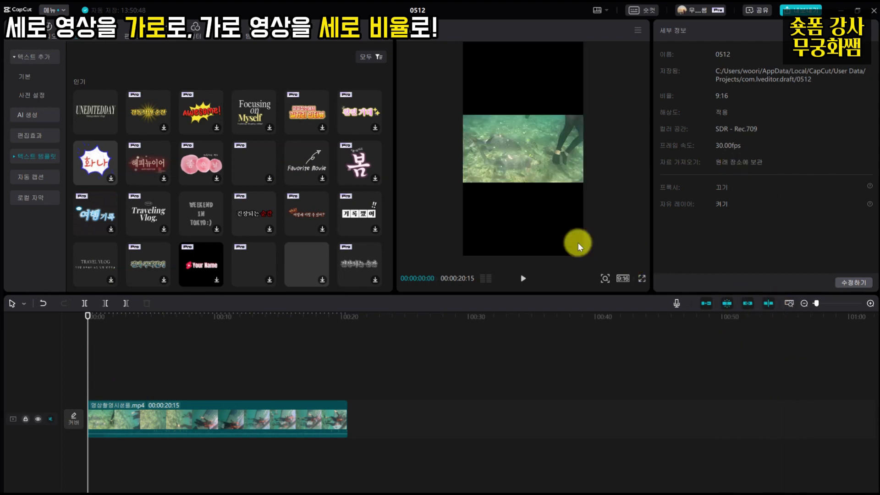
# Step: Set the underwater clip's canvas background to blur (흐리게), trying the second and then the third blur strength
pyautogui.click(209, 420)
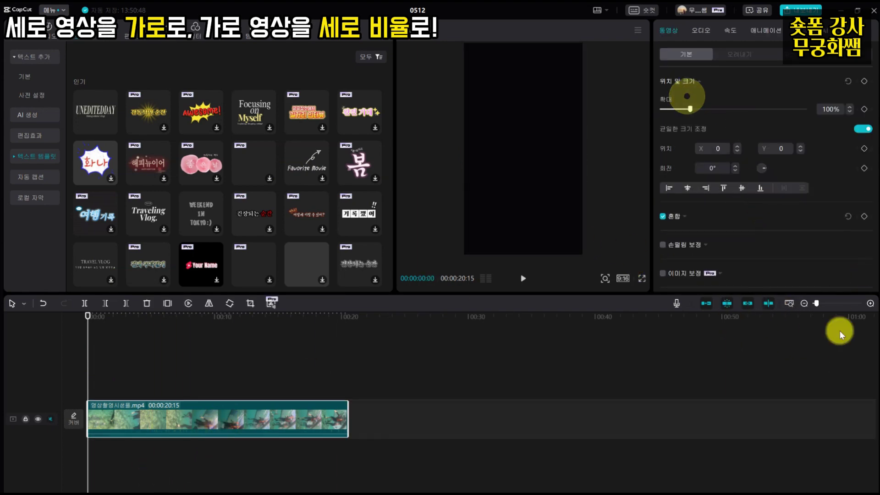
pyautogui.scroll(-10, 767, 259)
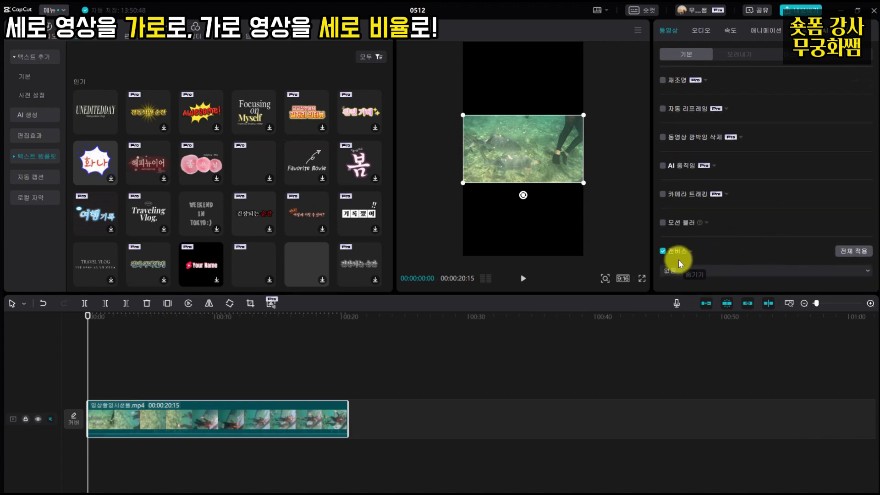
pyautogui.click(685, 275)
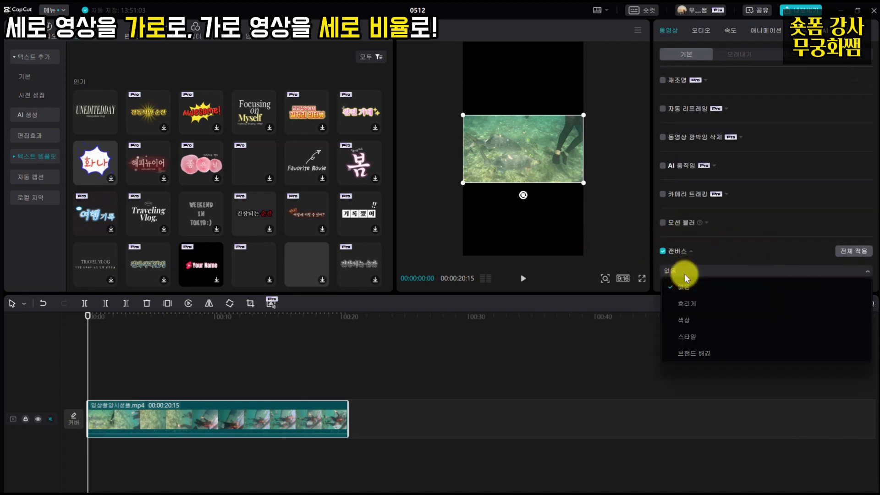
pyautogui.click(689, 310)
pyautogui.scroll(-2, 815, 267)
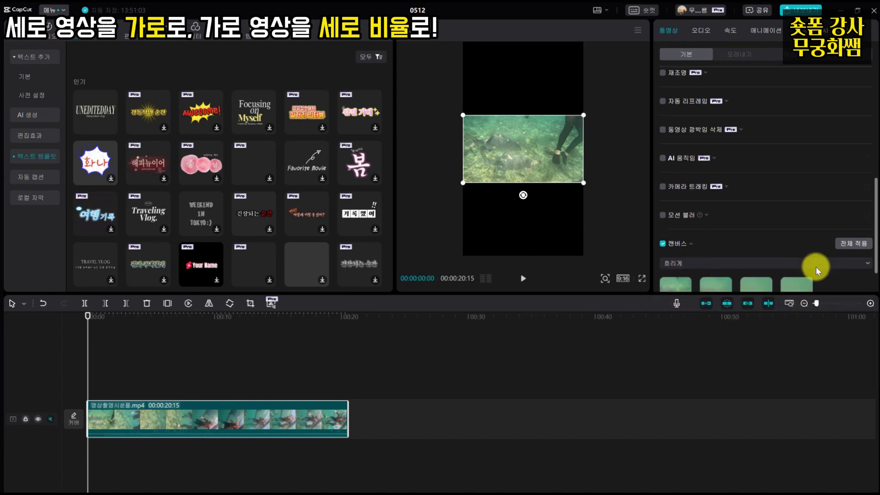
pyautogui.click(716, 265)
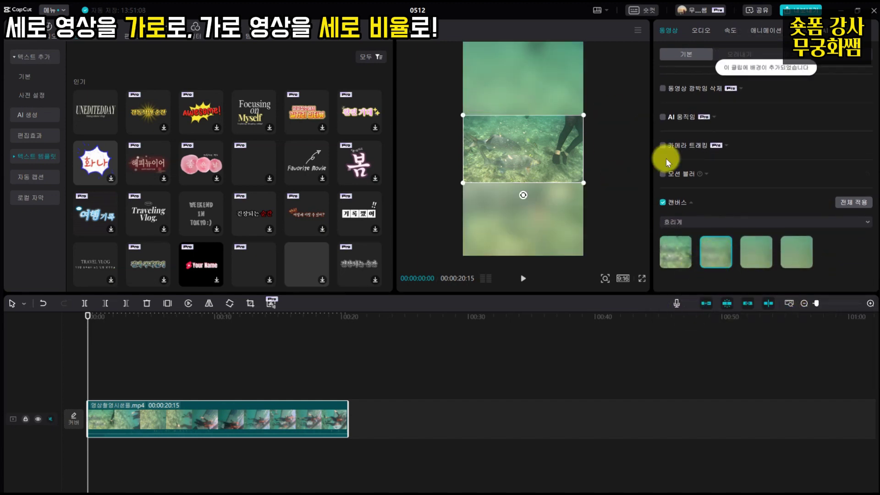
pyautogui.click(759, 270)
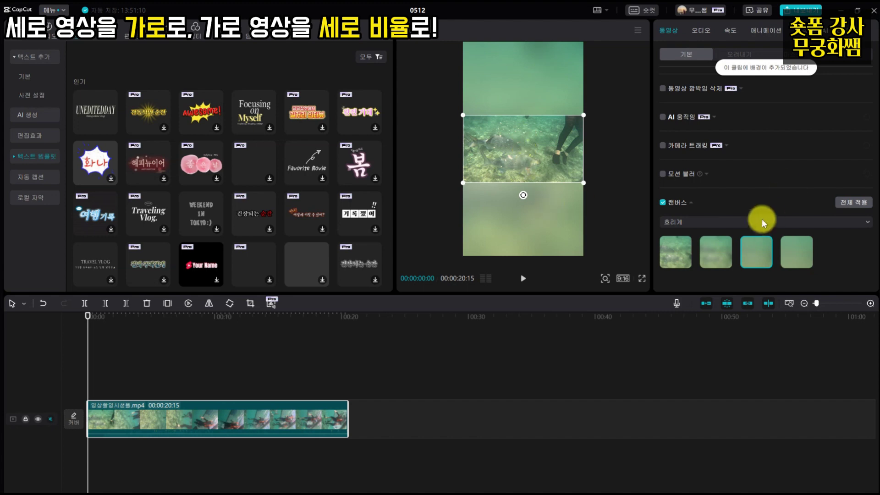
# Step: Switch the clip's canvas background to solid color (색상) and try lavender, pink and finally sage green
pyautogui.click(688, 225)
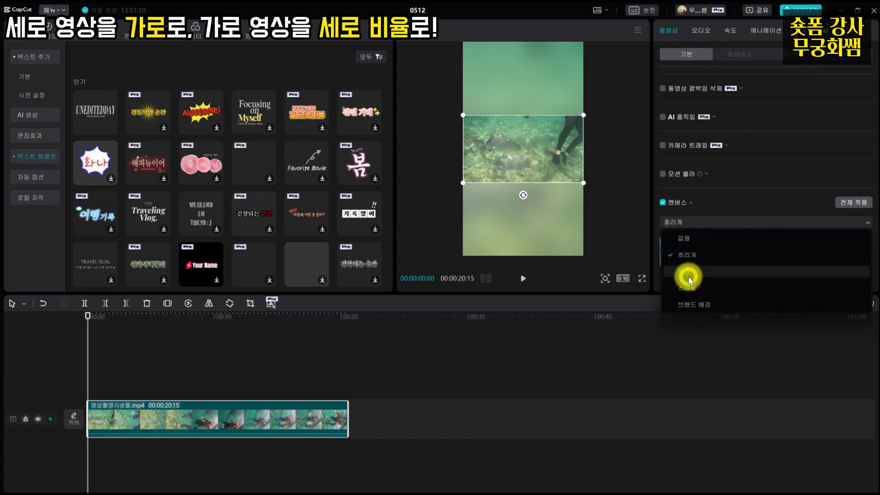
pyautogui.click(689, 276)
pyautogui.scroll(-3, 780, 253)
pyautogui.click(811, 255)
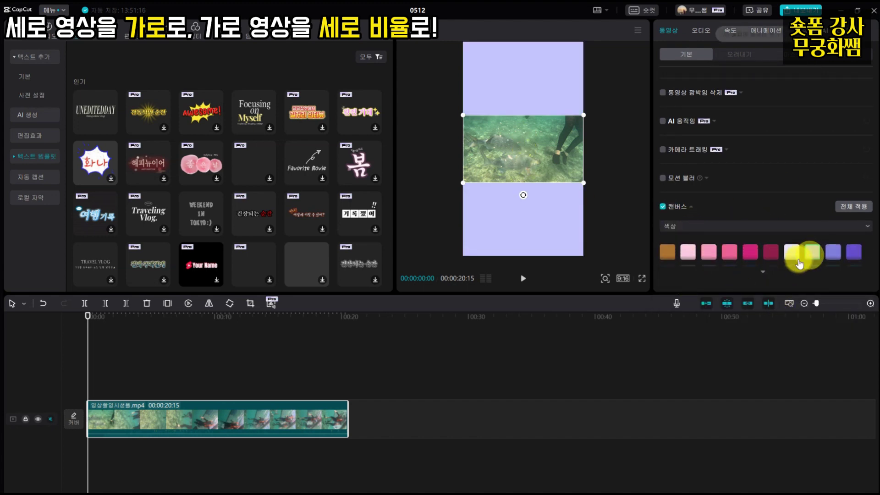
pyautogui.click(737, 254)
pyautogui.click(688, 251)
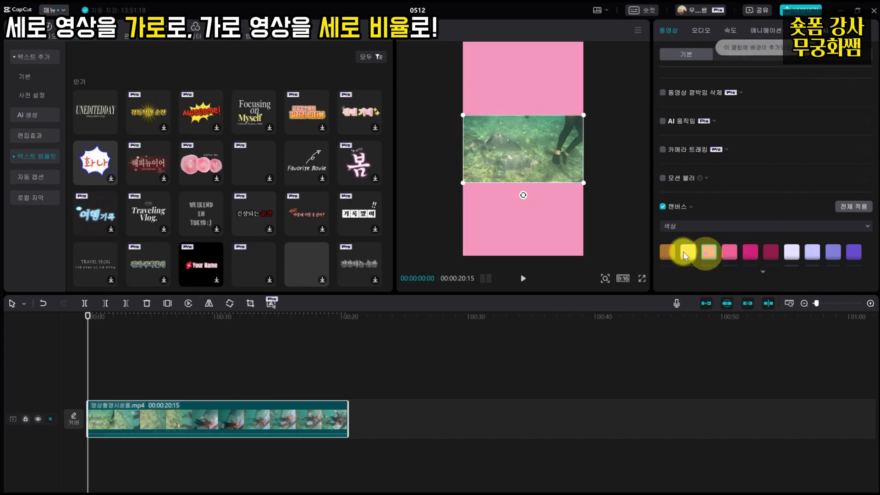
pyautogui.scroll(-2, 839, 252)
pyautogui.scroll(-1, 842, 253)
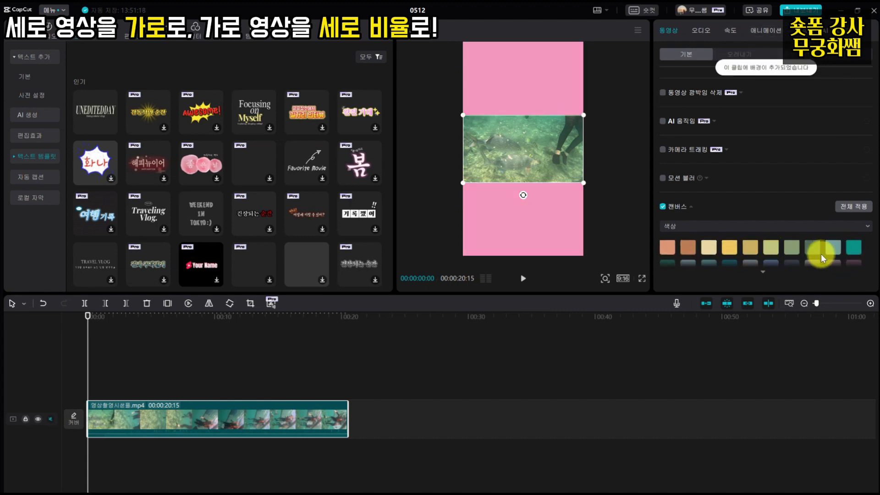
pyautogui.click(821, 254)
pyautogui.click(792, 248)
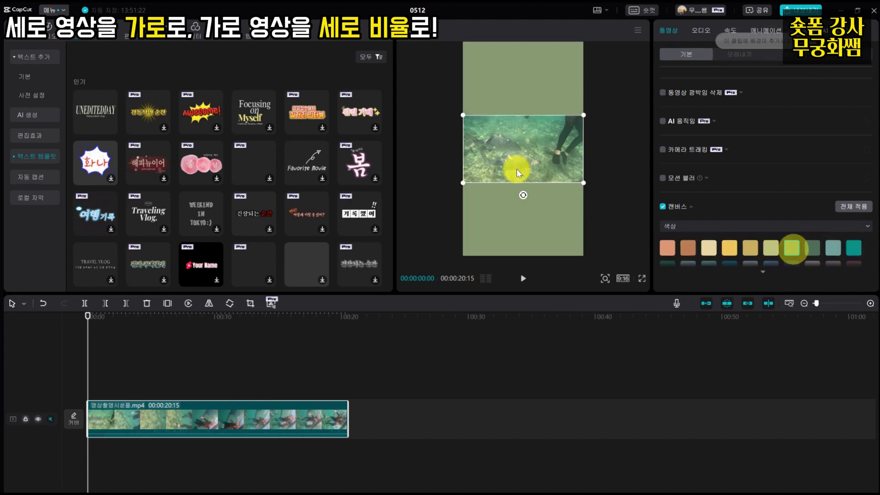
# Step: Switch the clip's canvas background to style (스타일) and apply the dark reddish clouds-over-sea image
pyautogui.click(708, 226)
pyautogui.click(687, 298)
pyautogui.scroll(-1, 797, 266)
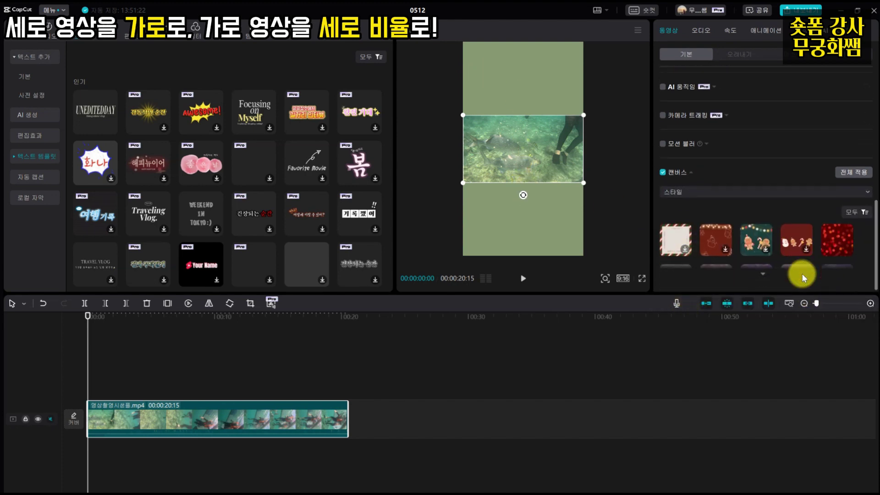
pyautogui.scroll(-10, 870, 227)
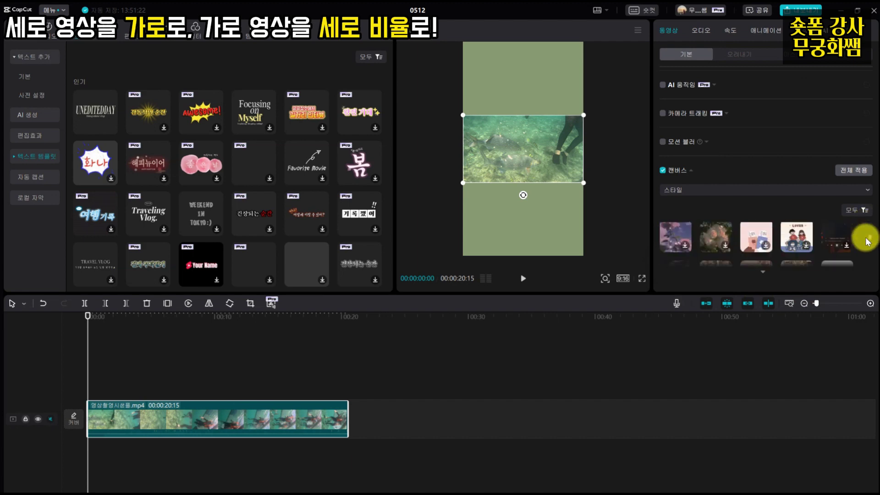
pyautogui.scroll(-1, 865, 236)
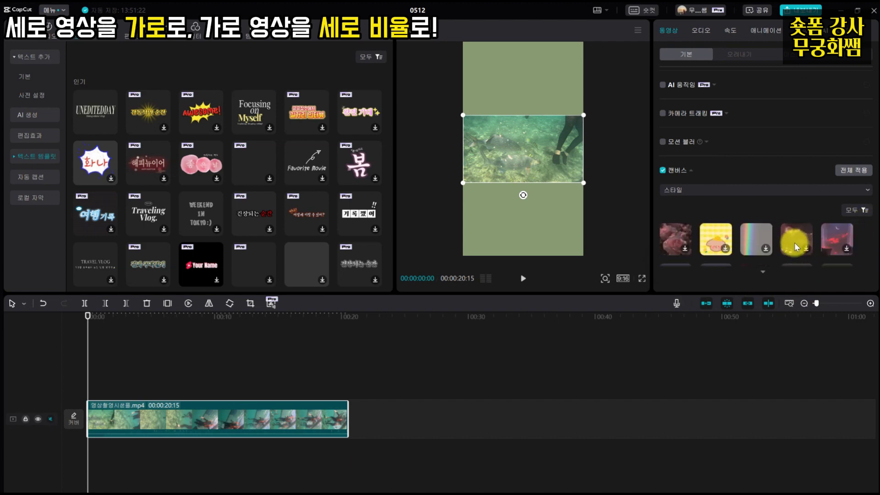
pyautogui.click(794, 243)
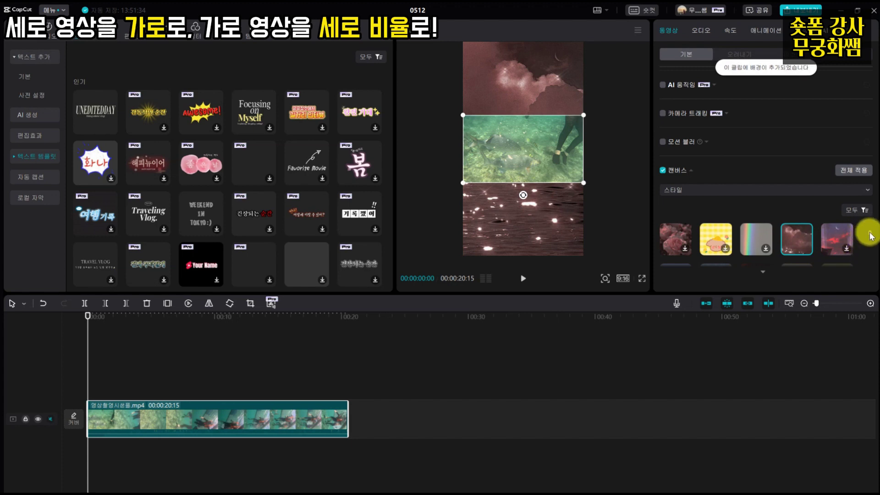
# Step: Browse further canvas styles and apply the blue rippling water image, followed by the pink-tinted sandy seabed image
pyautogui.scroll(-1, 870, 236)
pyautogui.scroll(-1, 871, 240)
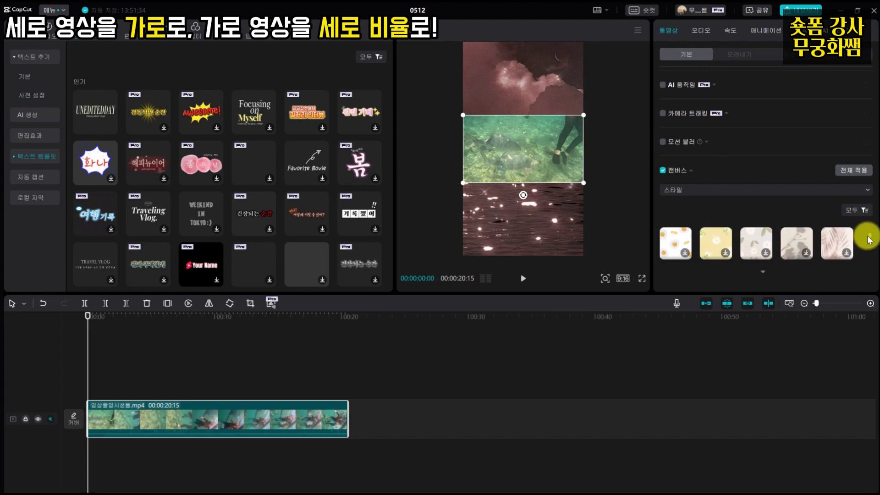
pyautogui.scroll(-4, 870, 237)
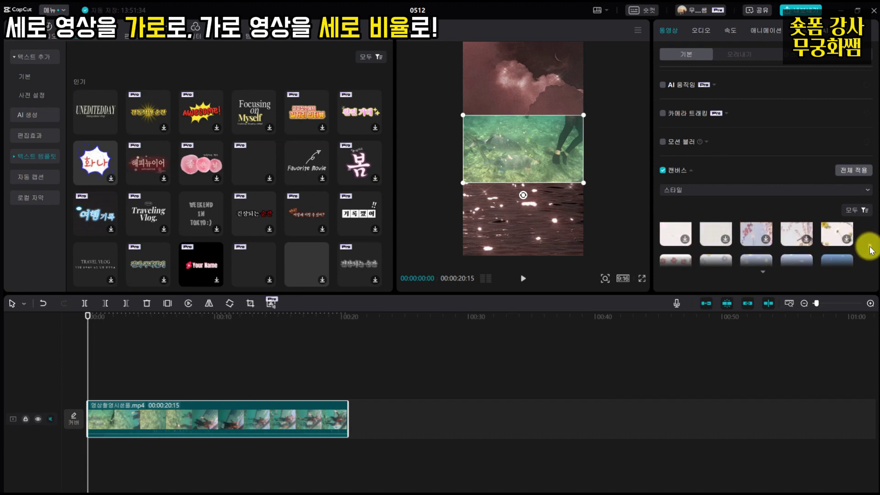
pyautogui.scroll(-2, 870, 250)
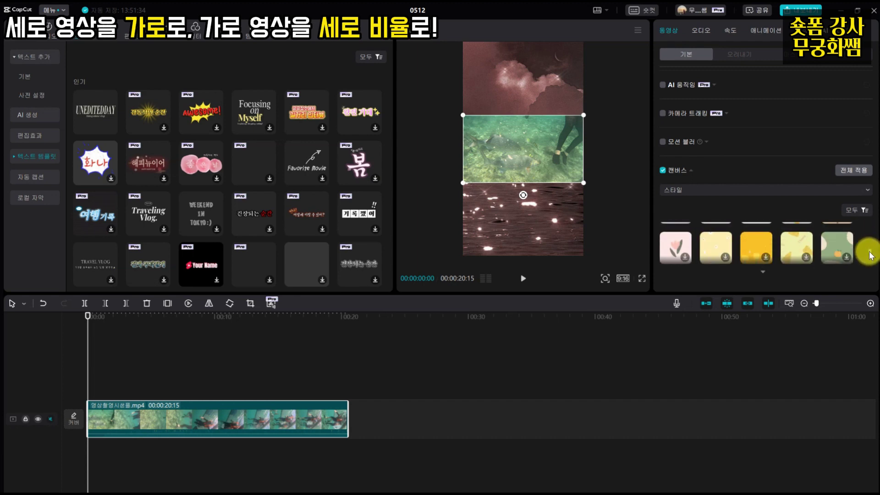
pyautogui.scroll(-4, 870, 255)
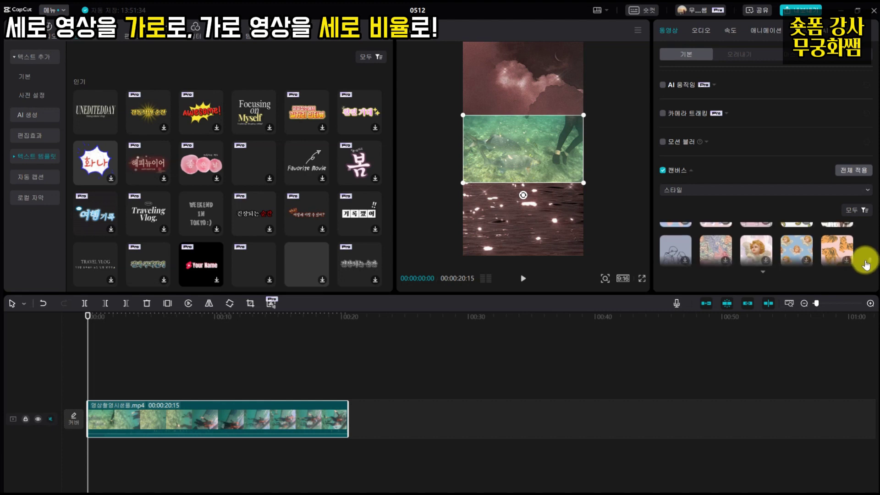
pyautogui.scroll(-3, 866, 264)
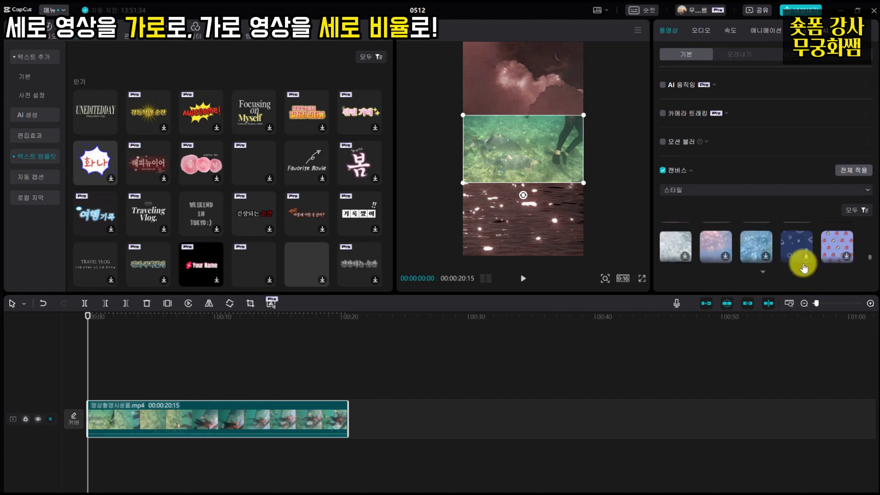
pyautogui.click(761, 249)
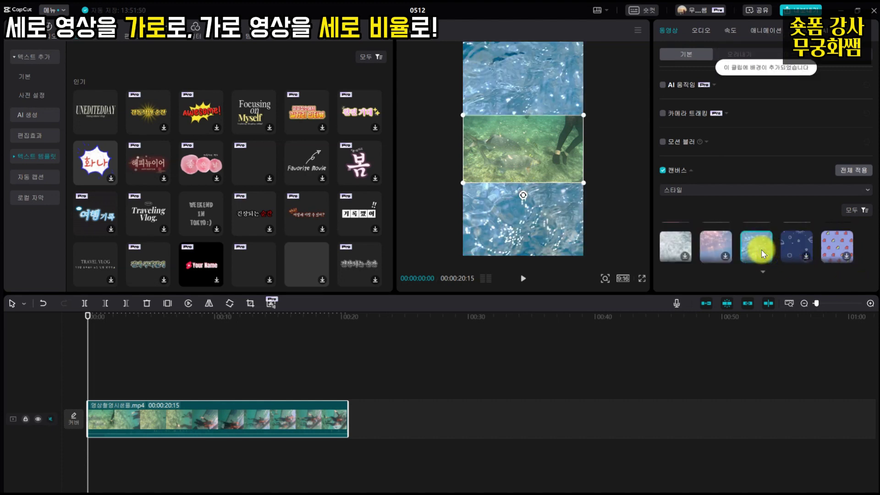
pyautogui.click(708, 243)
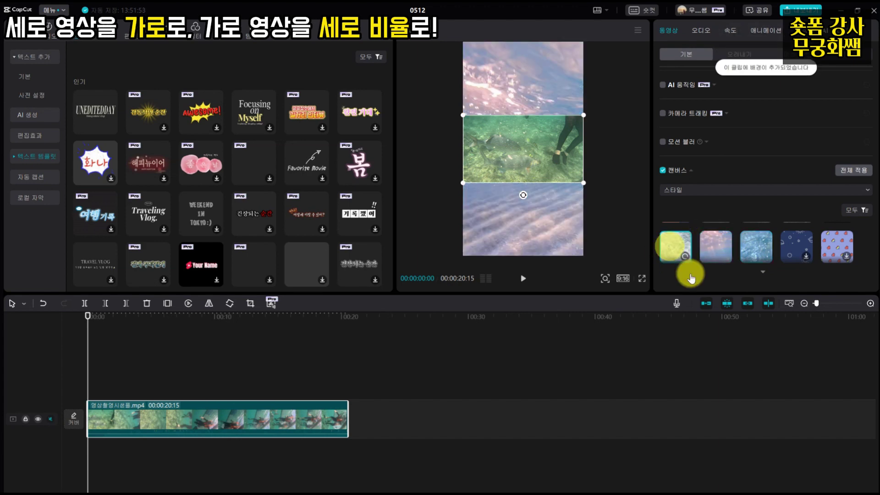
# Step: Apply the clear white rippling water image as the clip's canvas style
pyautogui.click(683, 257)
pyautogui.scroll(2, 825, 248)
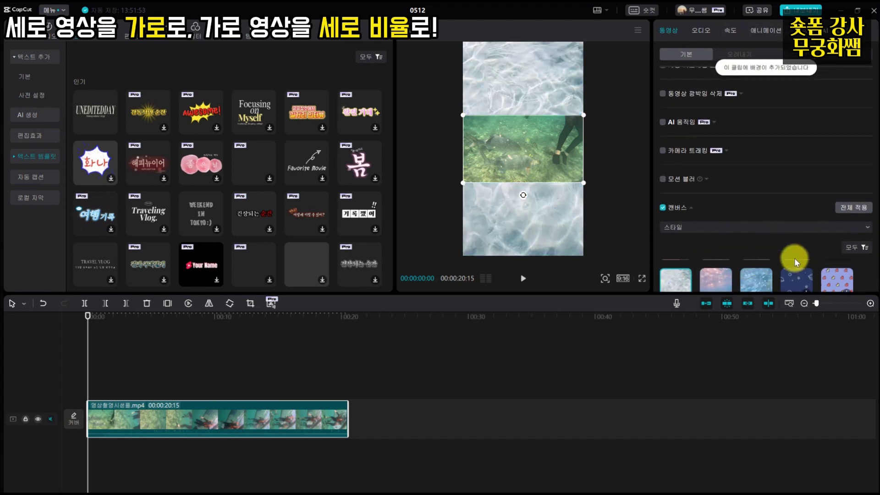
pyautogui.scroll(-2, 830, 269)
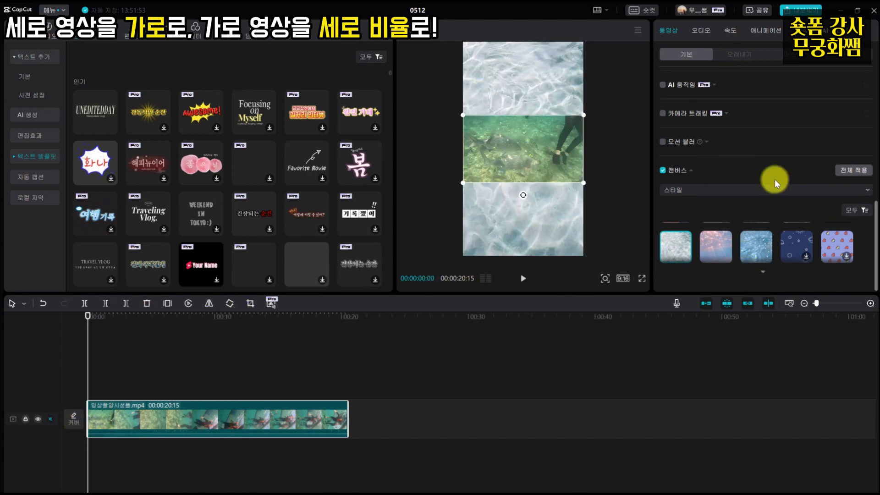
pyautogui.scroll(10, 776, 184)
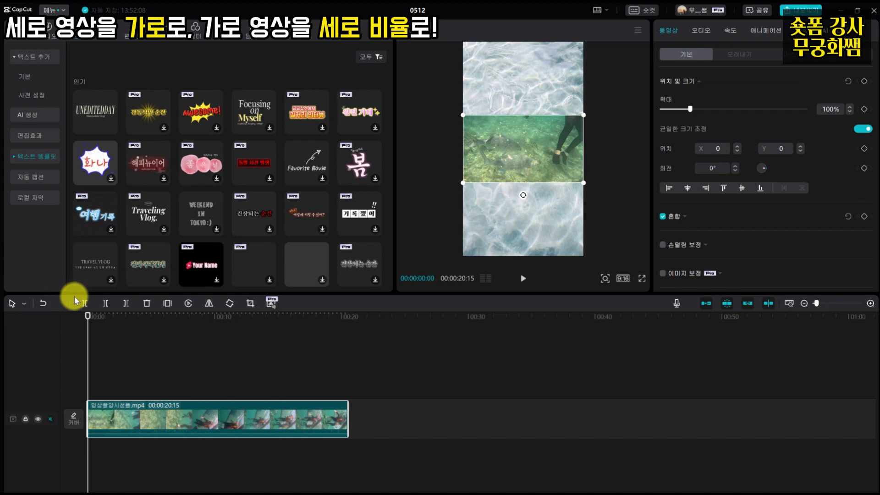
# Step: Undo the canvas background changes back to plain black bars, leaving the clip without the text template
pyautogui.click(41, 303)
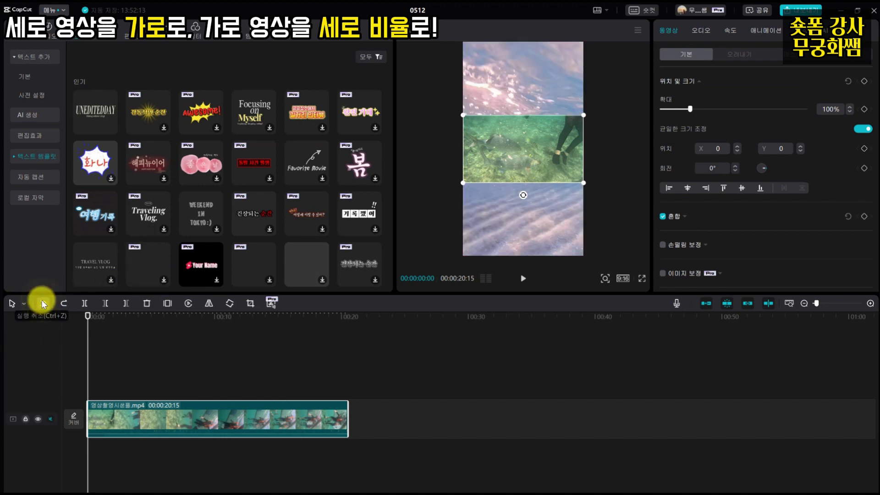
pyautogui.click(41, 303)
pyautogui.click(41, 303)
pyautogui.click(42, 303)
pyautogui.click(41, 303)
pyautogui.click(41, 304)
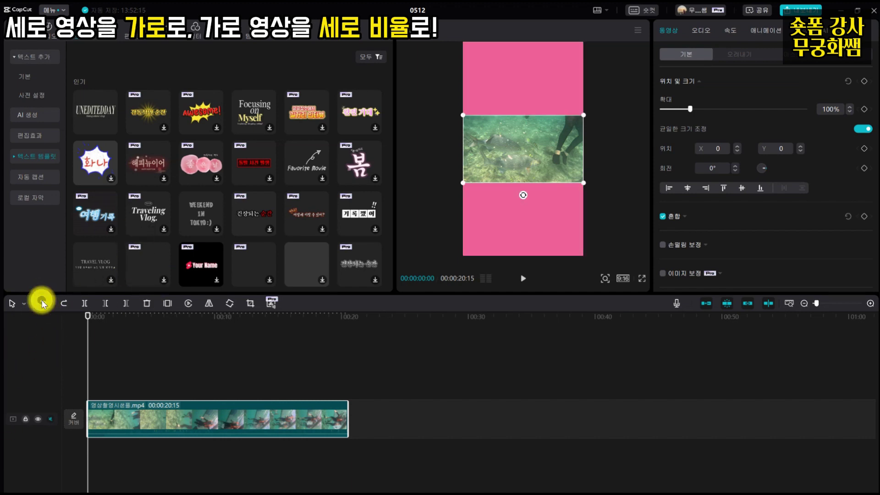
pyautogui.click(41, 303)
pyautogui.click(42, 303)
pyautogui.click(41, 303)
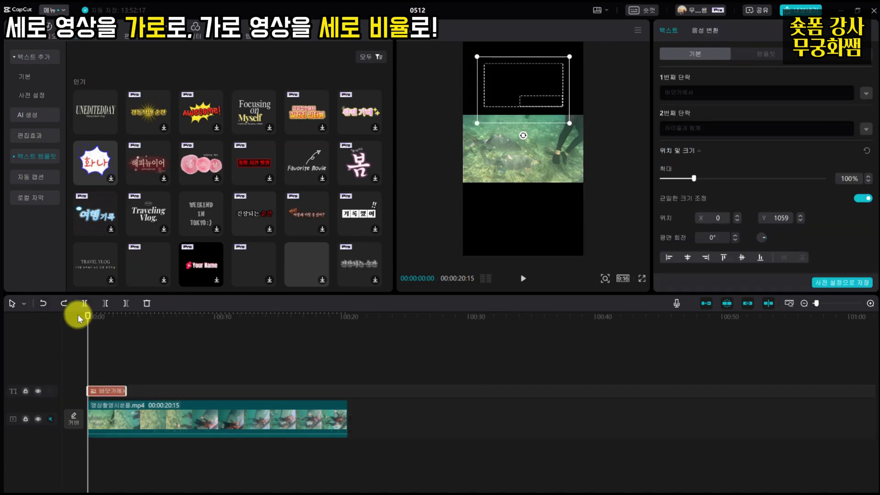
pyautogui.click(64, 303)
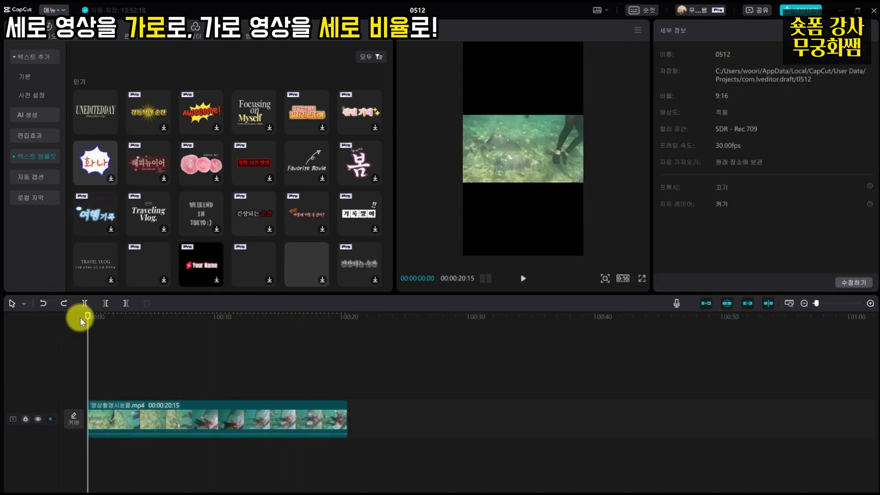
# Step: Duplicate the underwater clip onto a new track above the original
pyautogui.click(122, 423)
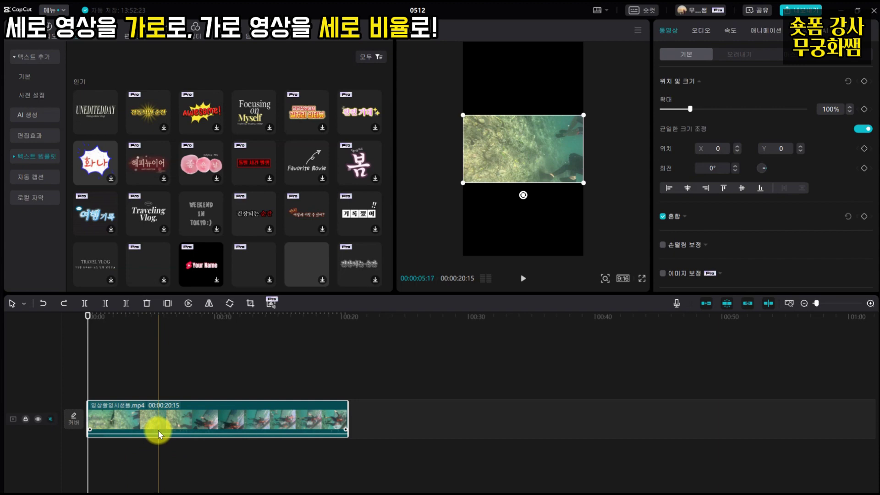
pyautogui.hotkey('ctrl', 'c')
pyautogui.hotkey('ctrl', 'v')
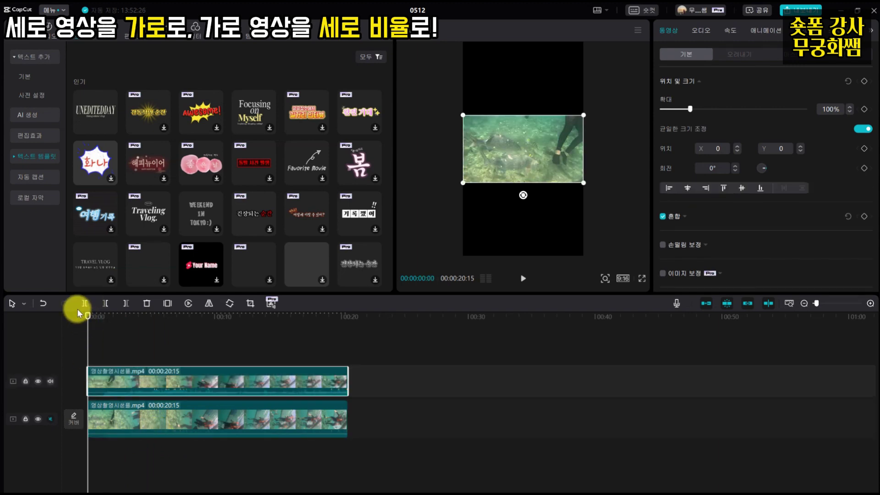
pyautogui.click(216, 419)
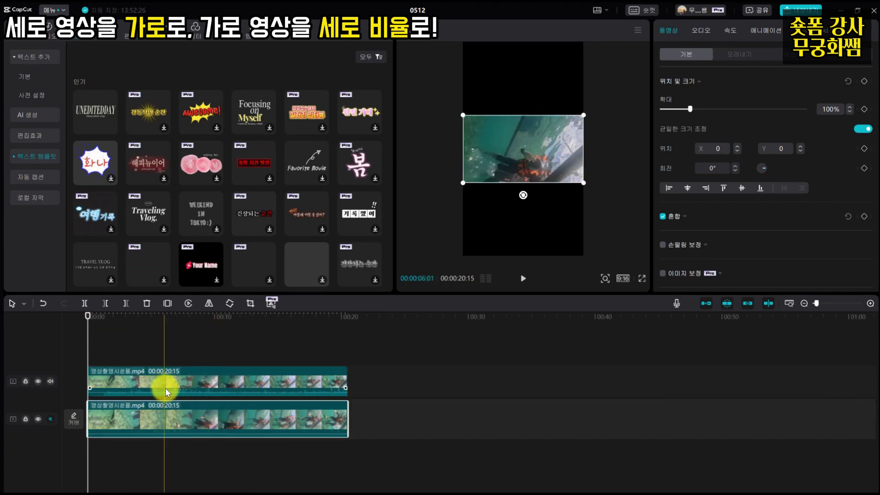
# Step: Move the clip copy into the empty area above the original, enlarged to 114% at about Y 1305
pyautogui.click(185, 380)
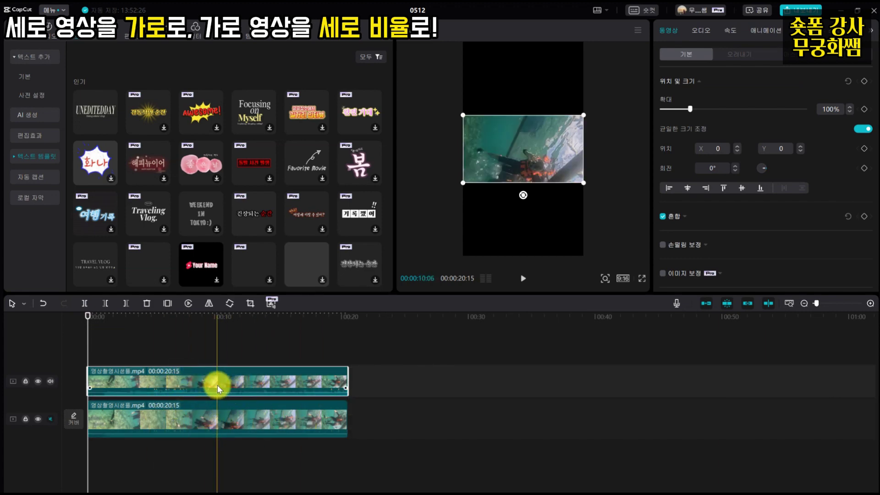
pyautogui.moveTo(499, 144); pyautogui.dragTo(524, 74)
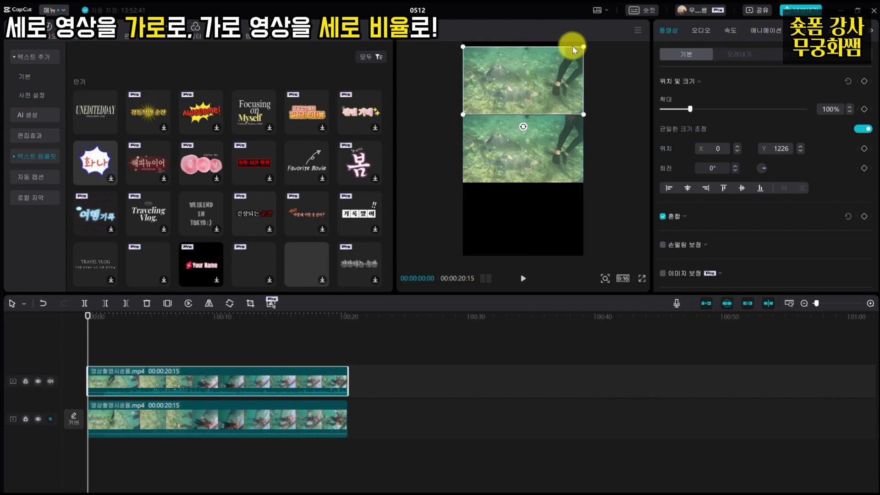
pyautogui.moveTo(585, 45); pyautogui.dragTo(587, 36)
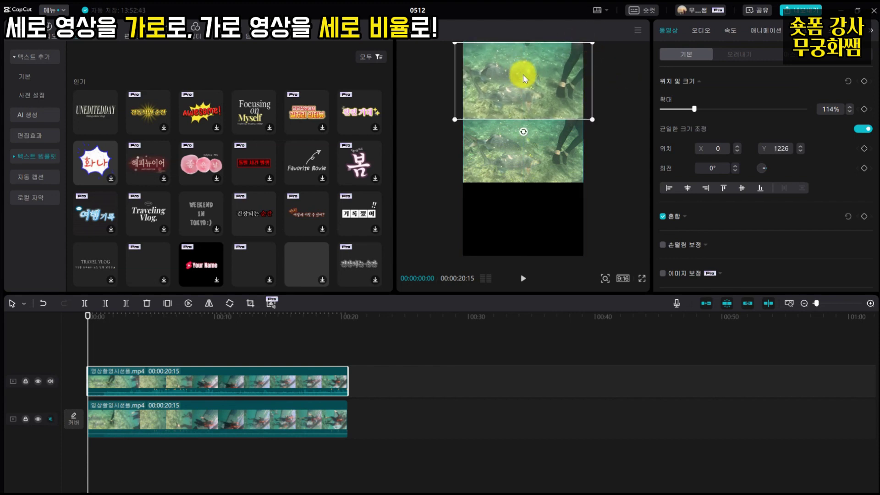
pyautogui.moveTo(524, 75); pyautogui.dragTo(525, 70)
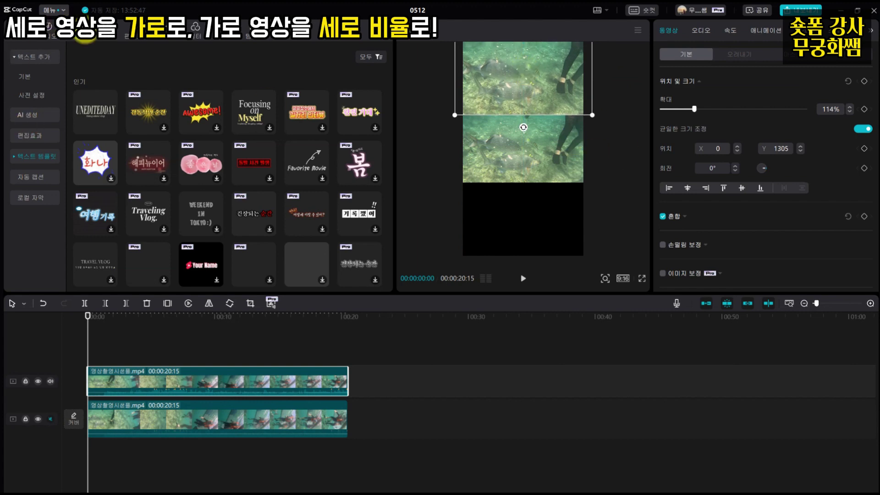
# Step: Search the video effects for 흐리게, apply the second blur effect to the upper clip copy and set its strength to 85
pyautogui.click(136, 30)
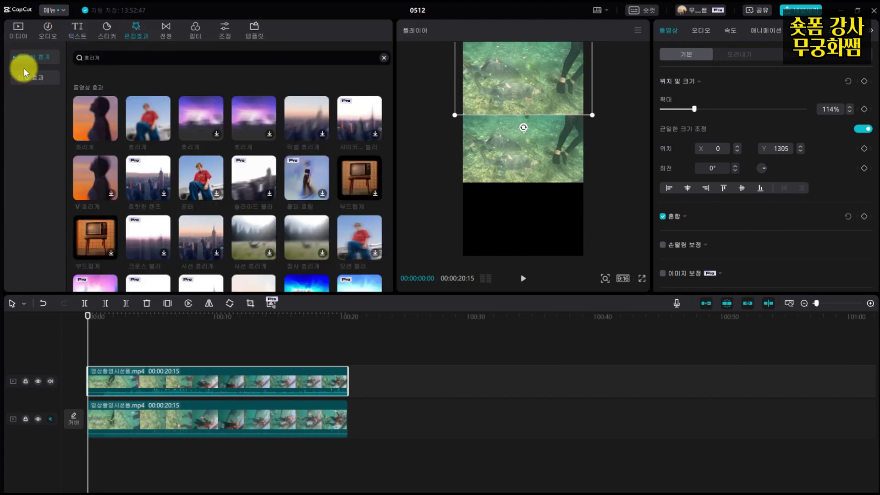
pyautogui.click(127, 59)
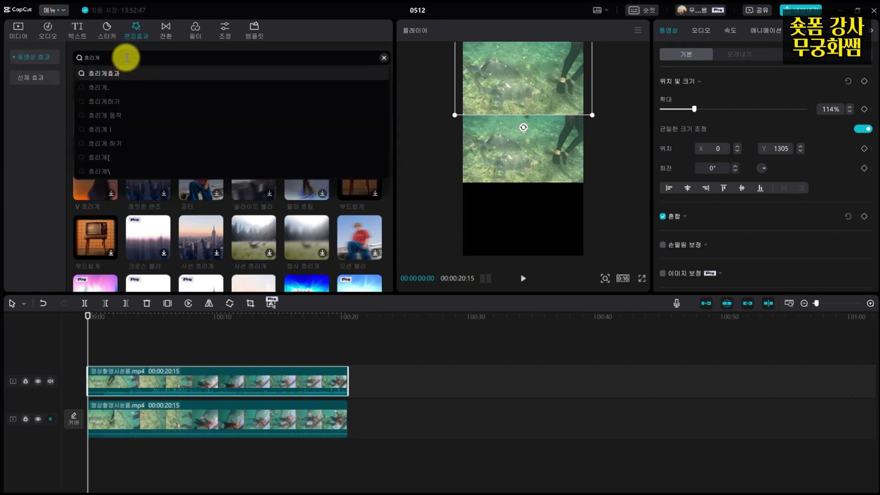
pyautogui.press('Return')
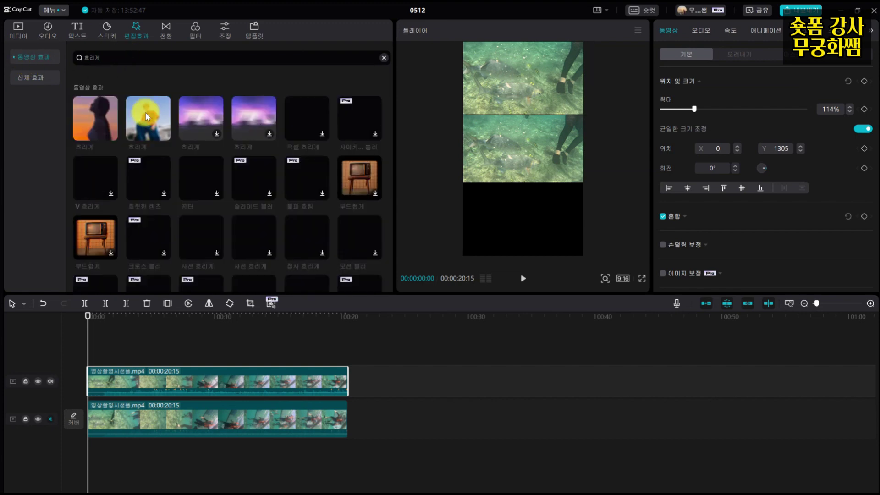
pyautogui.moveTo(156, 133)
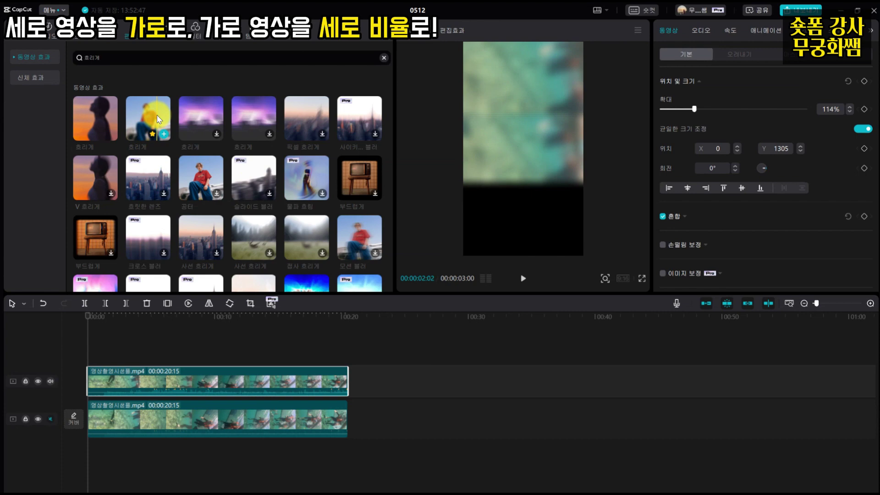
pyautogui.moveTo(157, 115); pyautogui.dragTo(126, 388)
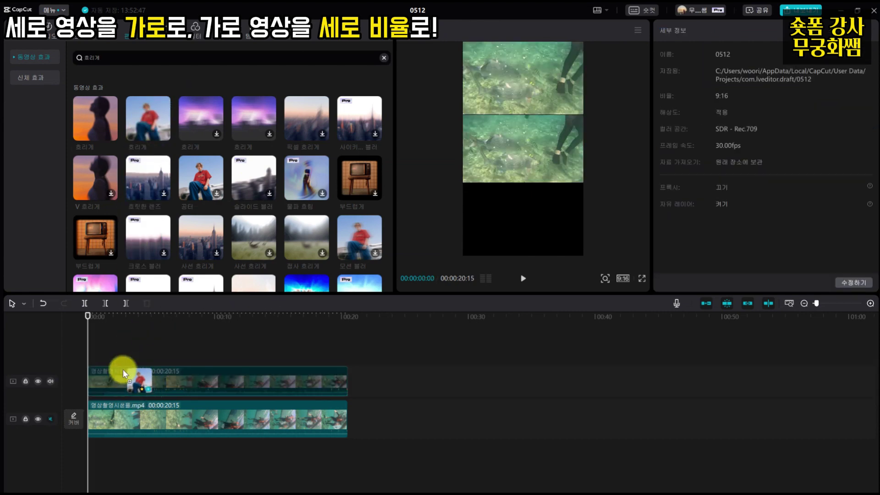
pyautogui.moveTo(123, 369); pyautogui.dragTo(123, 369)
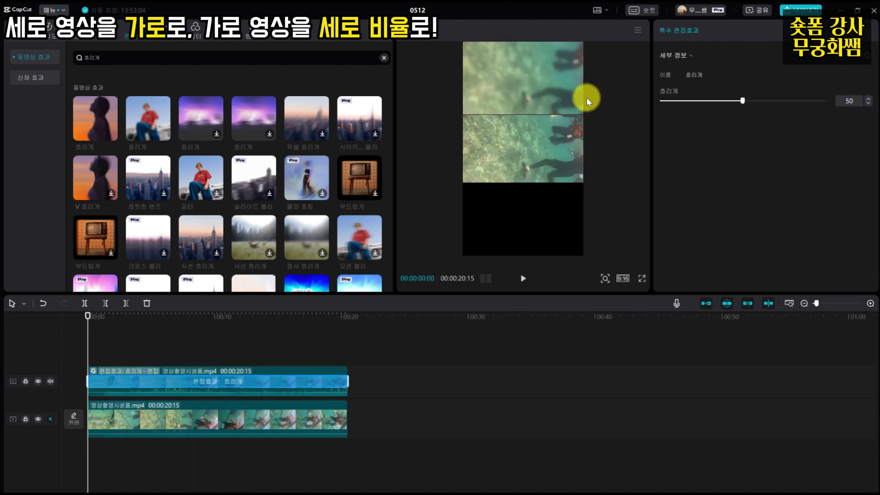
pyautogui.moveTo(743, 102); pyautogui.dragTo(799, 101)
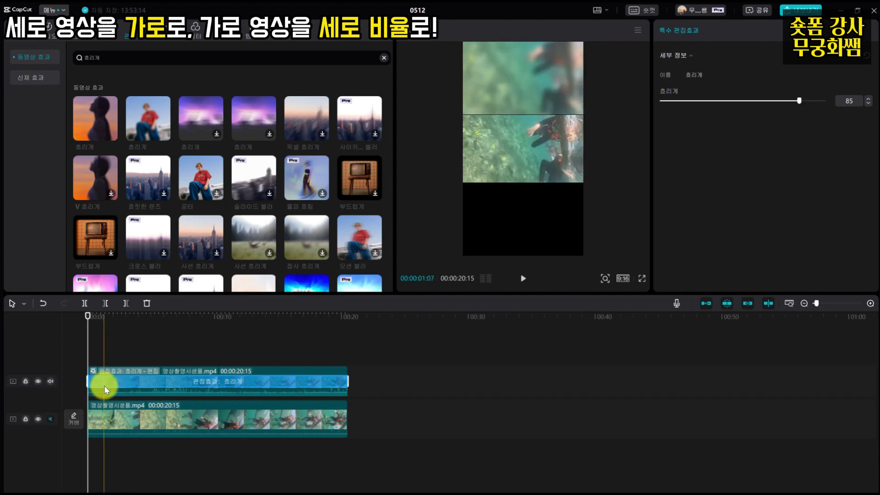
pyautogui.click(286, 352)
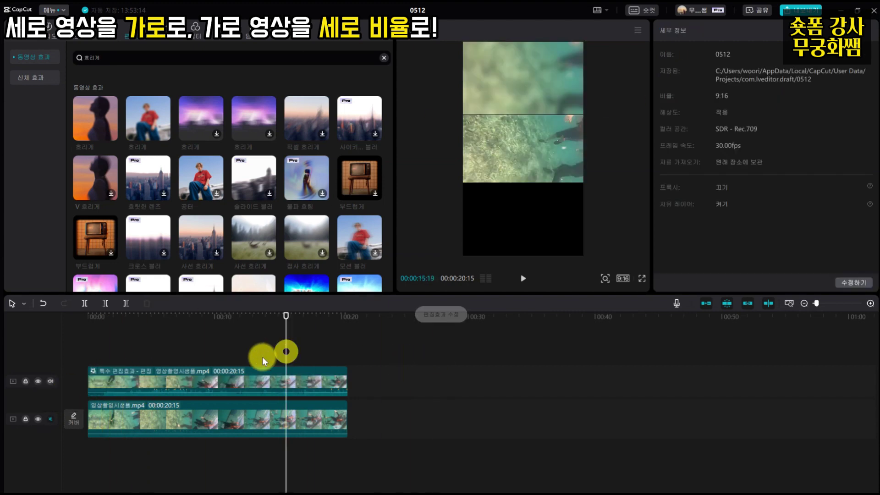
# Step: Duplicate the blurred clip from the start of the timeline and place the copy below the original at about X 152, Y -1226
pyautogui.click(115, 385)
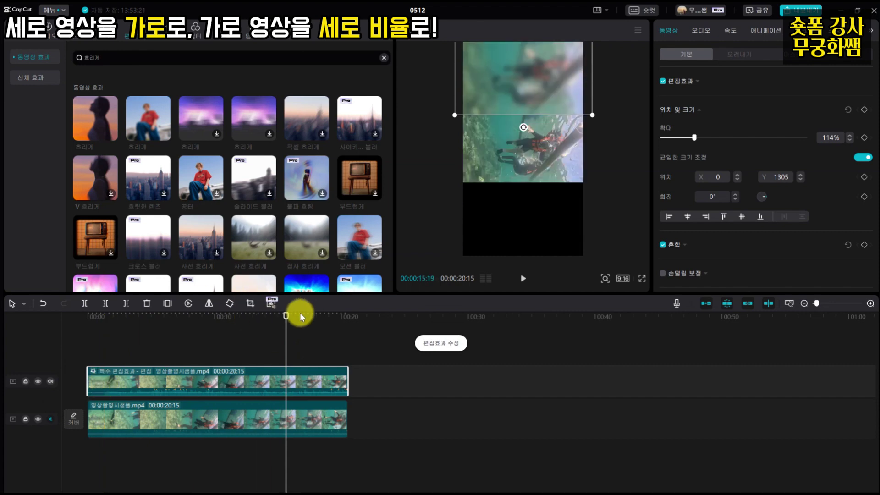
pyautogui.moveTo(286, 315); pyautogui.dragTo(37, 318)
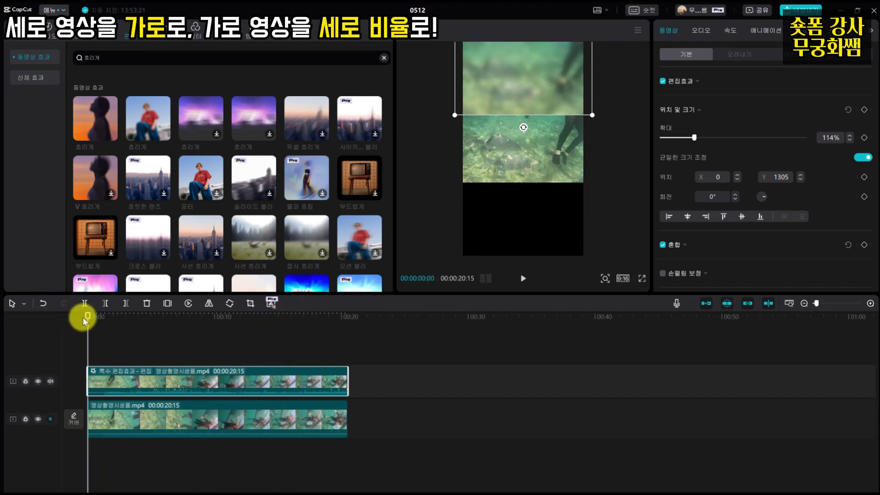
pyautogui.hotkey('ctrl', 'c')
pyautogui.hotkey('ctrl', 'v')
pyautogui.moveTo(520, 84); pyautogui.dragTo(526, 222)
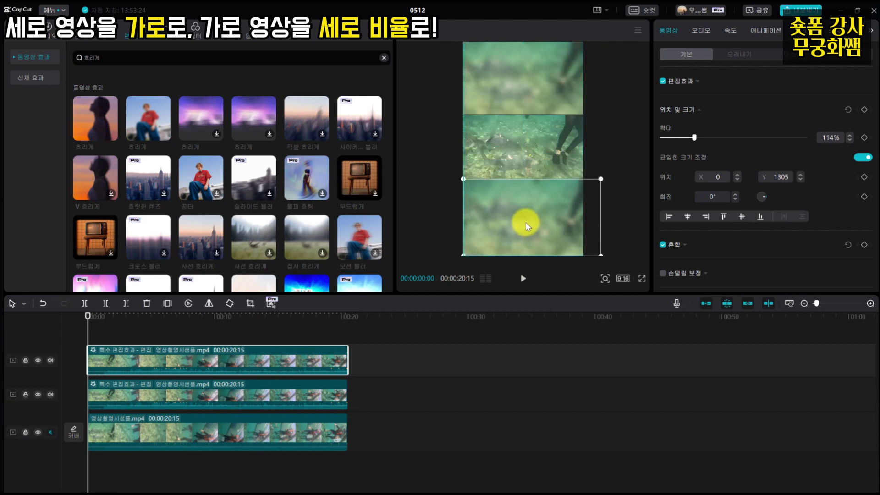
# Step: Mute the tracks of both blurred copies and preview the video from the beginning
pyautogui.click(88, 320)
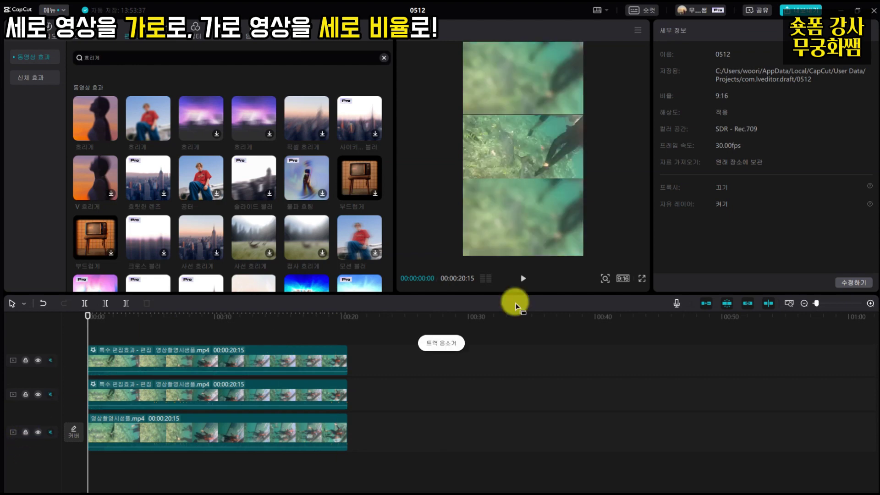
pyautogui.click(524, 278)
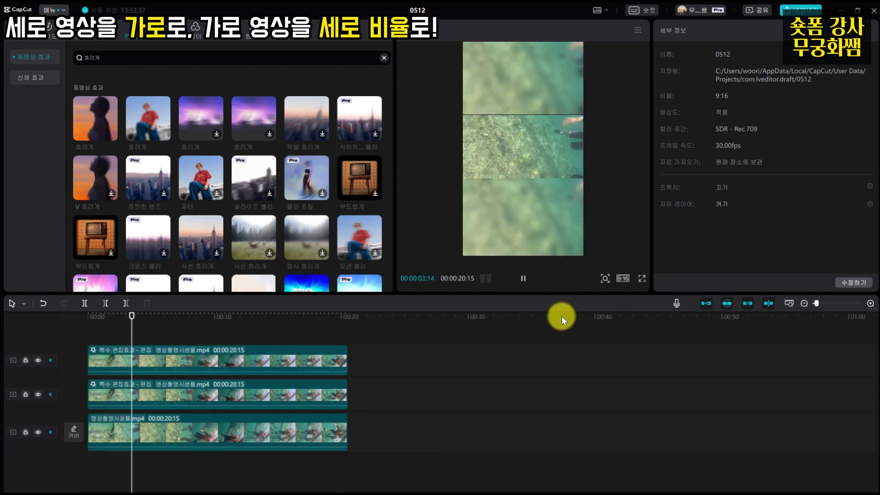
pyautogui.click(524, 278)
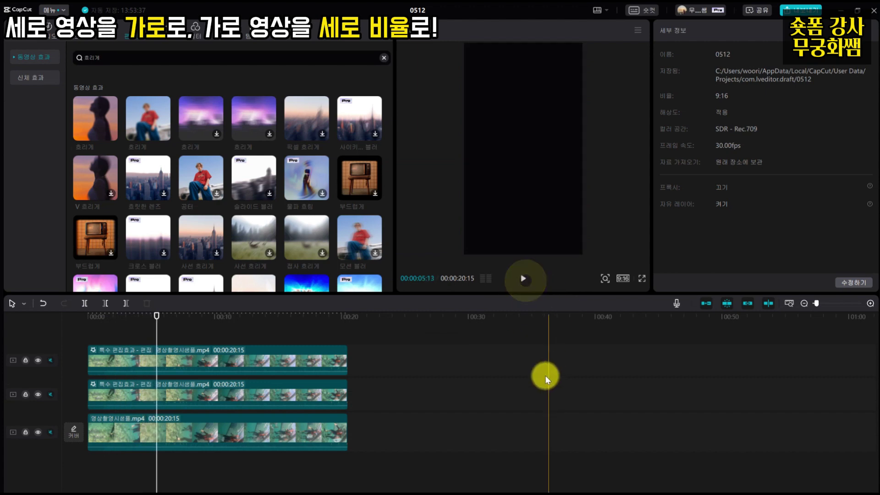
# Step: Enlarge the original middle clip to 120% and raise the upper blurred copy to about Y 1431
pyautogui.click(211, 439)
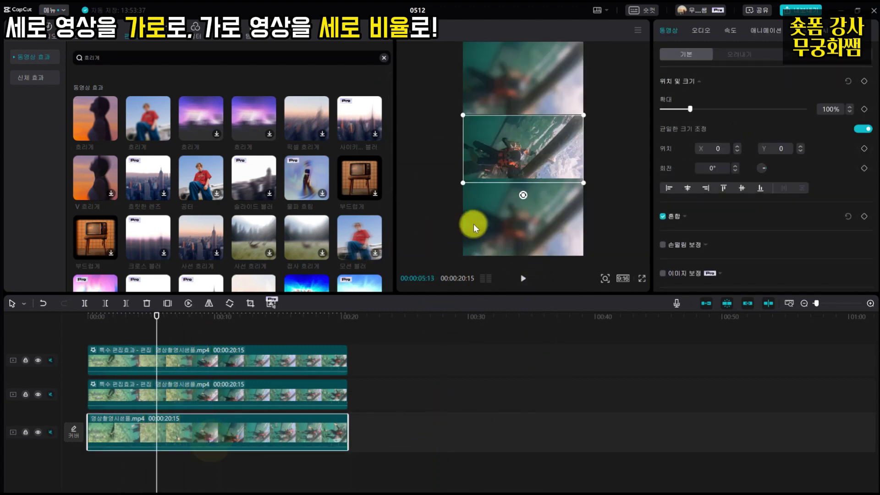
pyautogui.moveTo(584, 184); pyautogui.dragTo(608, 183)
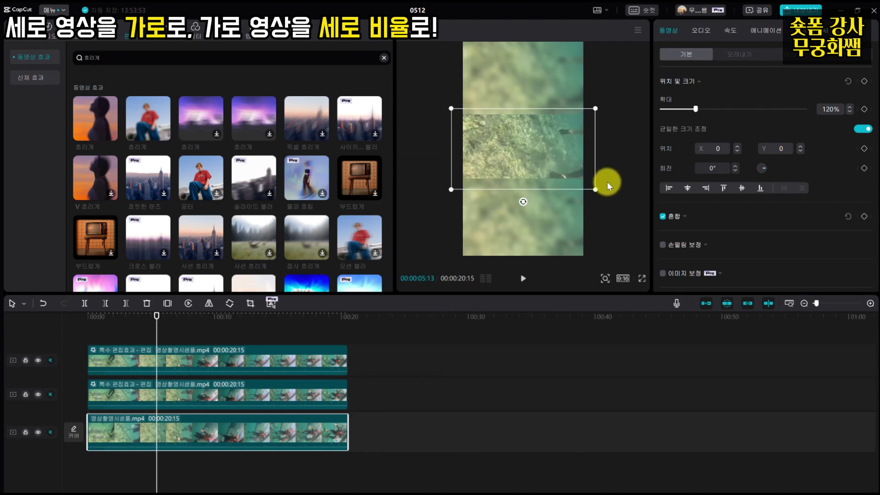
pyautogui.click(247, 395)
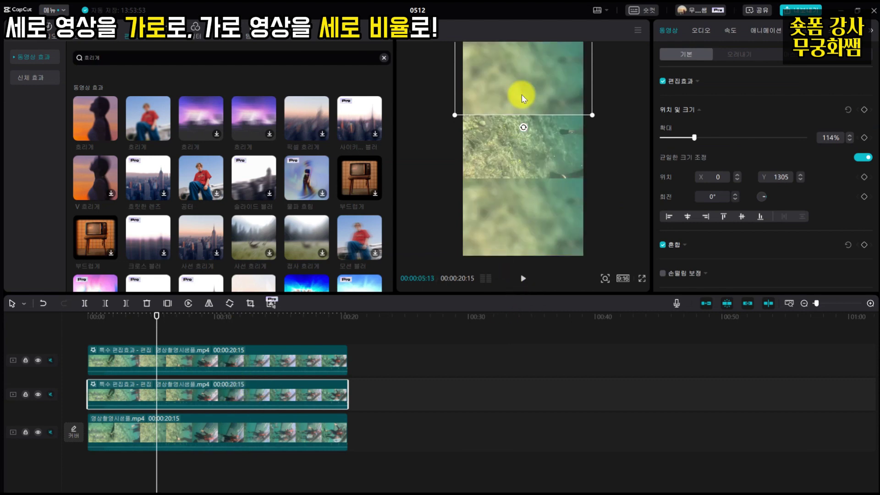
pyautogui.moveTo(522, 95); pyautogui.dragTo(521, 74)
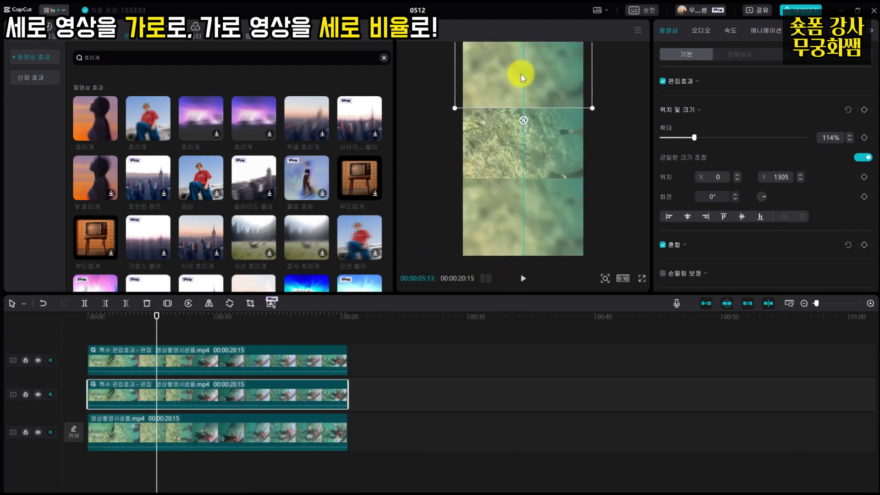
# Step: Lower the bottom blurred copy to about Y -1370 and readjust the upper blurred copy to about Y 1407
pyautogui.click(297, 365)
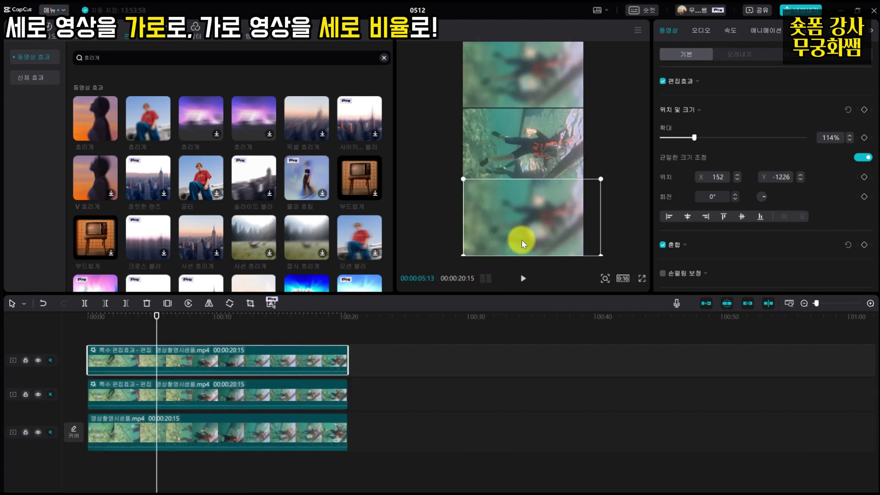
pyautogui.moveTo(521, 241)
pyautogui.mouseDown()
pyautogui.moveTo(521, 253)
pyautogui.moveTo(519, 238)
pyautogui.mouseUp()
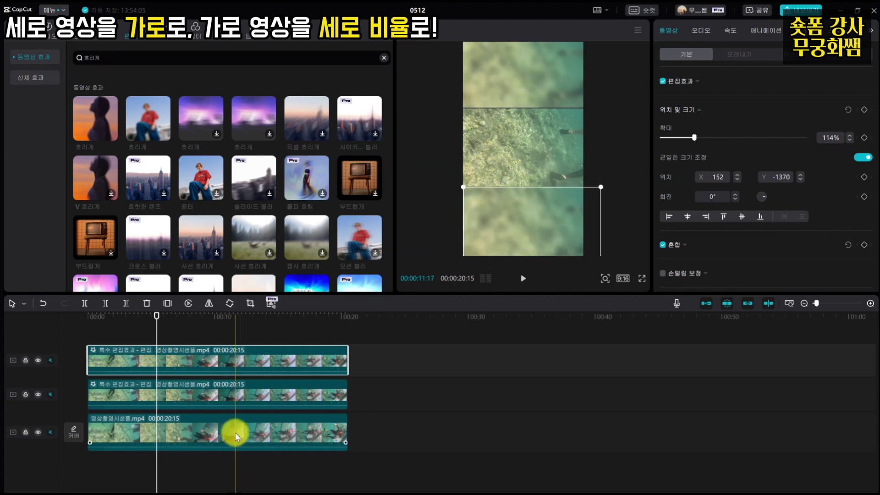
pyautogui.click(281, 397)
pyautogui.moveTo(516, 84); pyautogui.dragTo(515, 86)
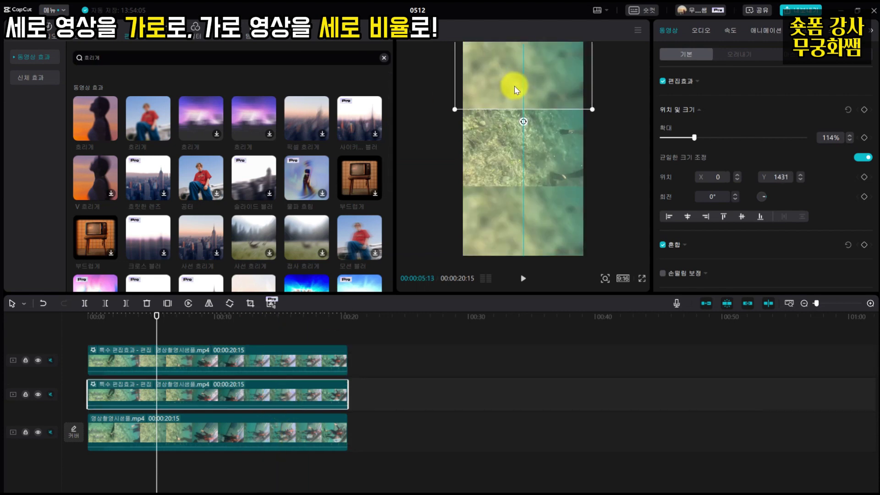
# Step: Play the finished vertical composition from the beginning to check the blurred areas around the middle clip
pyautogui.moveTo(157, 319); pyautogui.dragTo(31, 324)
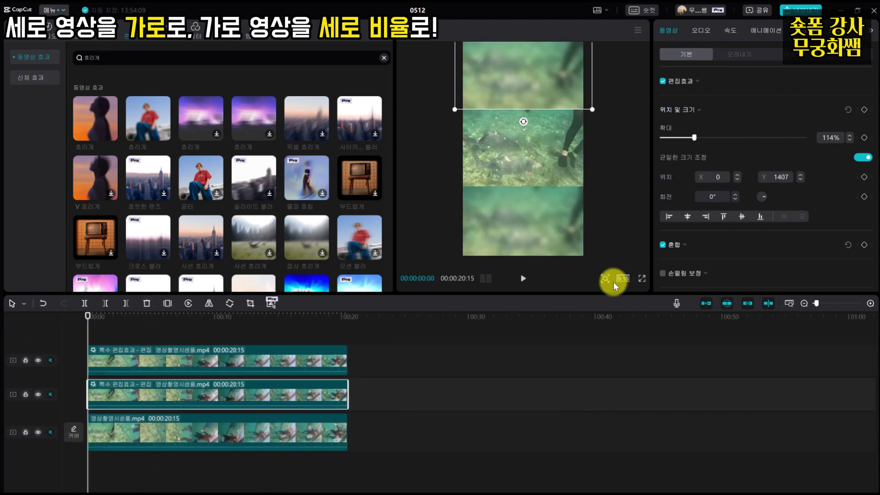
pyautogui.click(433, 254)
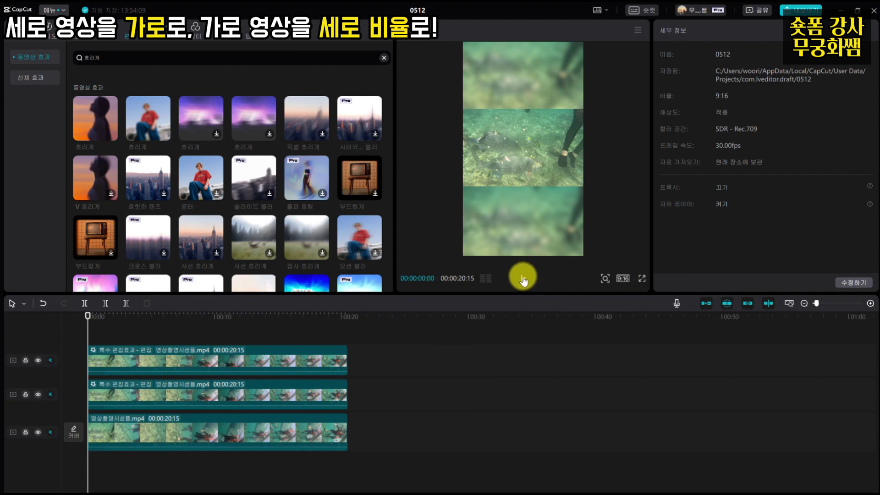
pyautogui.click(523, 277)
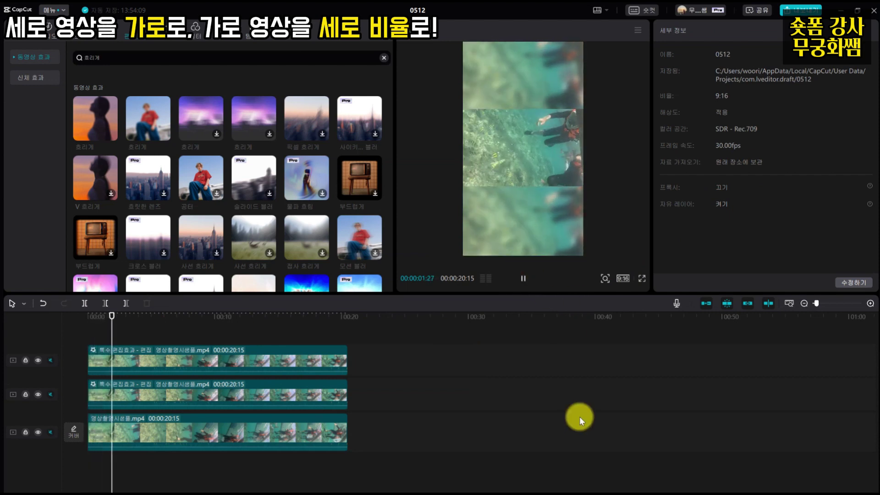